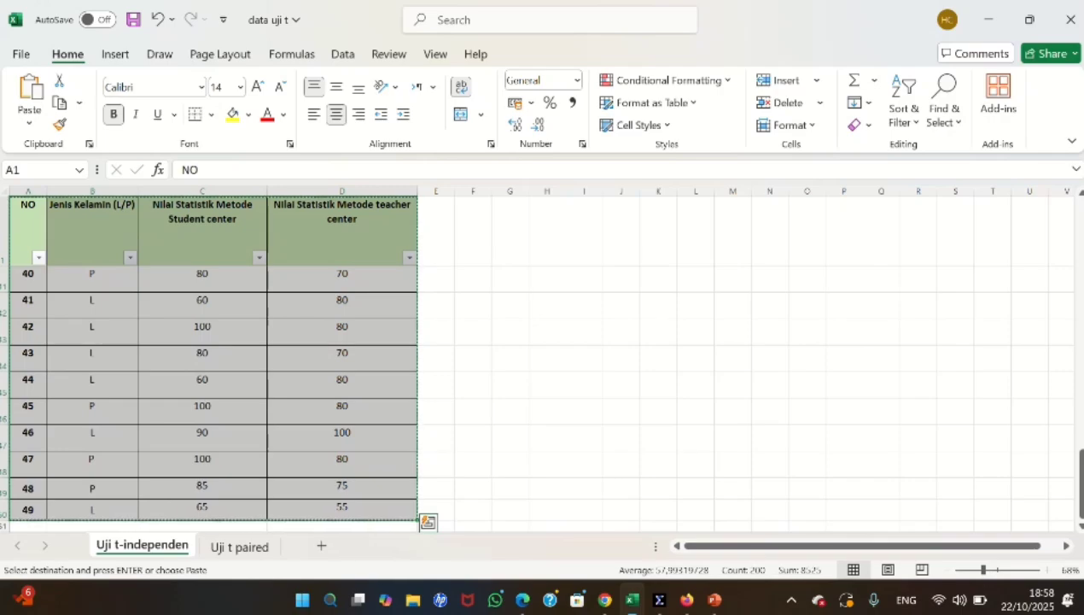
Switch to SPSS Statistics and paste the copied Excel table with variable names at the first cell of the empty dataset
mouse_move(659, 600)
click(659, 534)
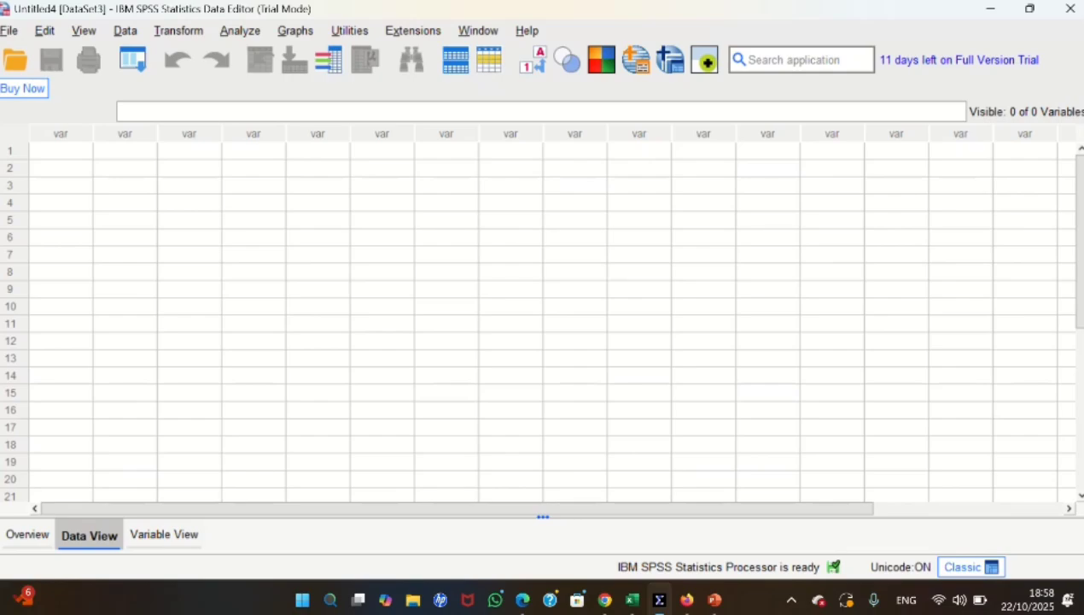
click(59, 150)
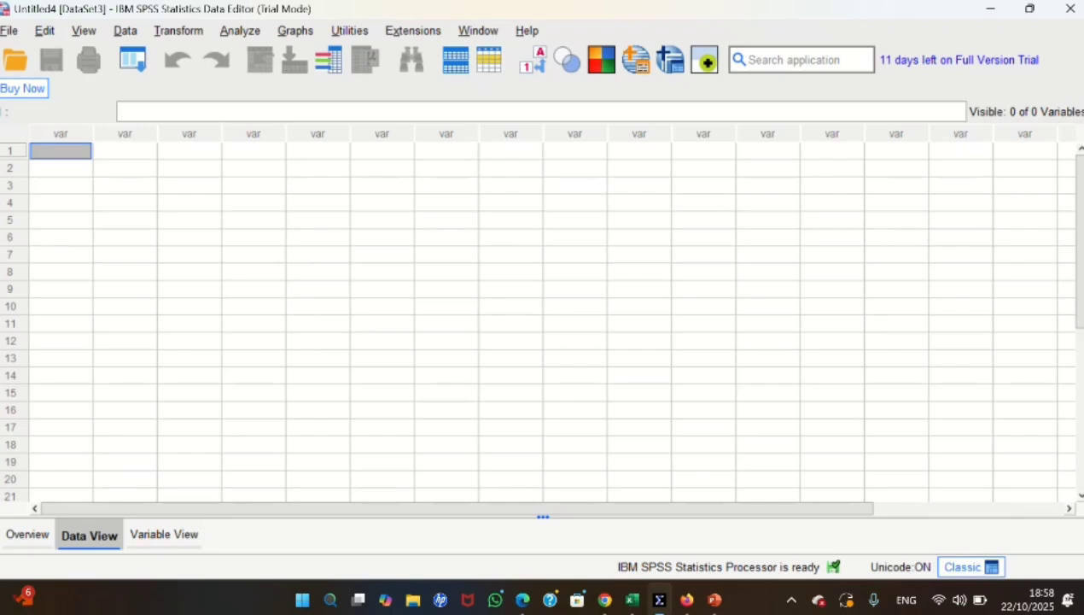
right_click(73, 151)
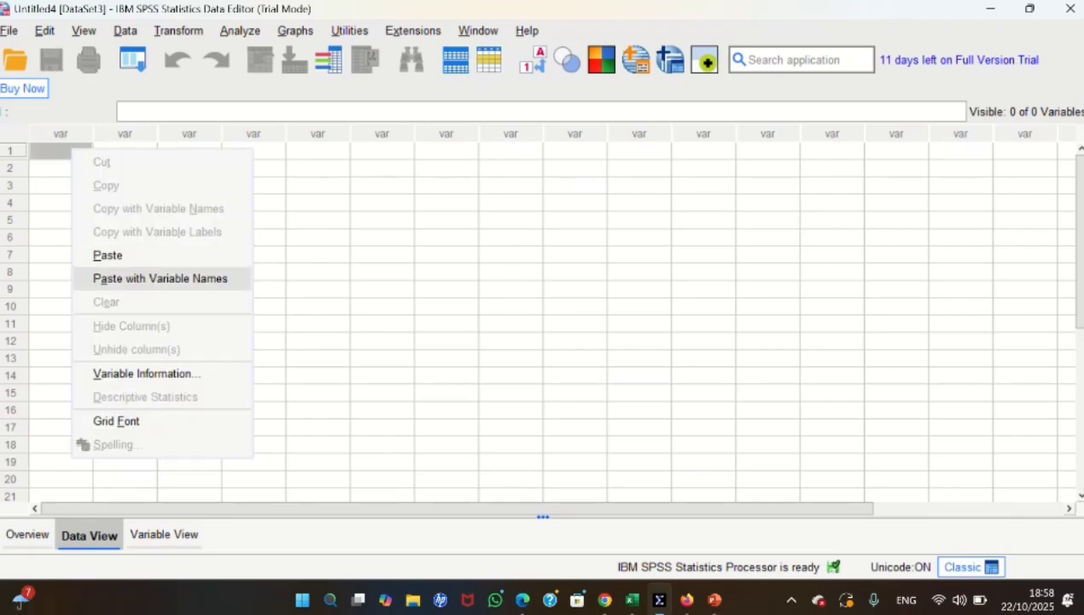
click(160, 279)
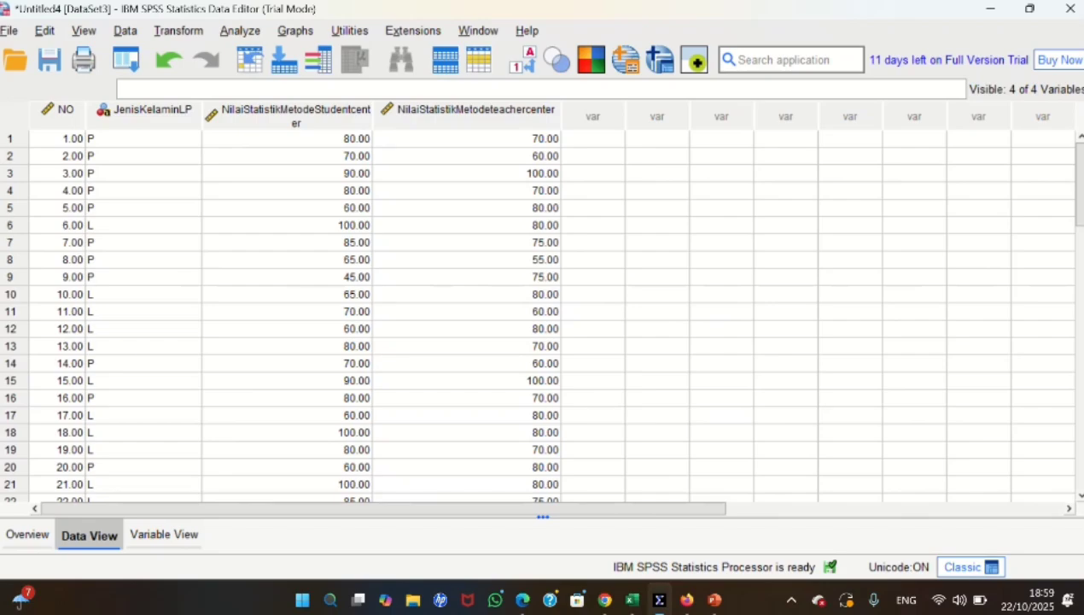
Set up a Frequencies analysis with Jenis Kelamin (L/P) as its variable
click(239, 30)
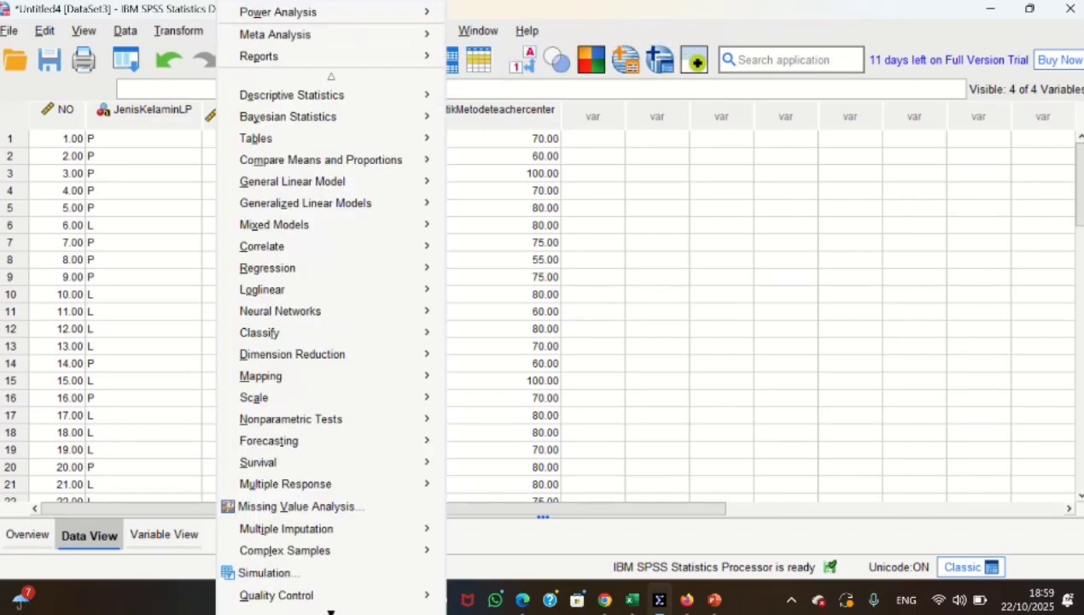
mouse_move(291, 95)
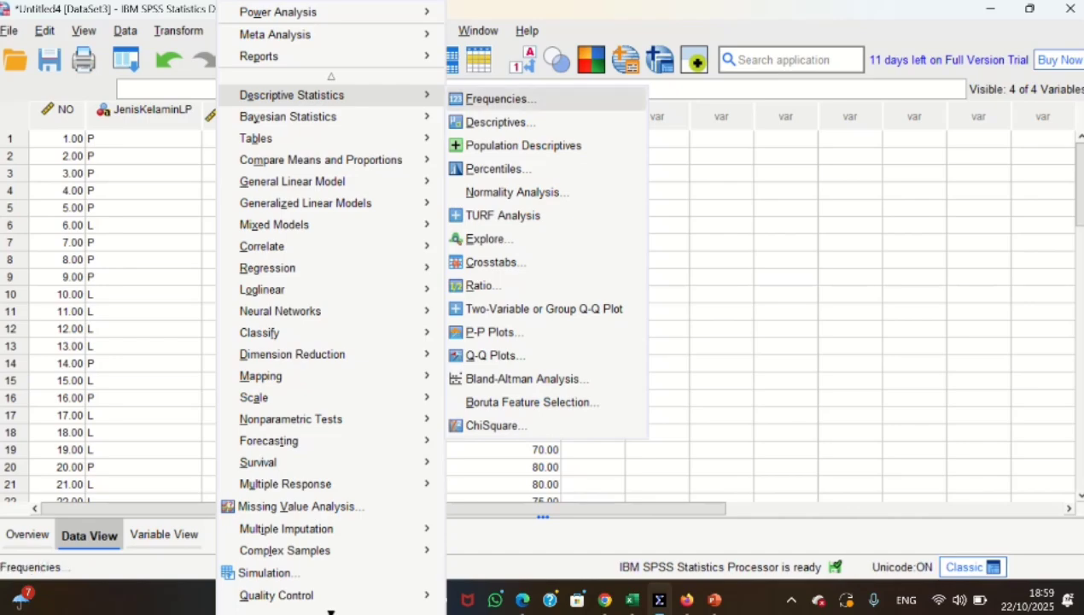
click(500, 98)
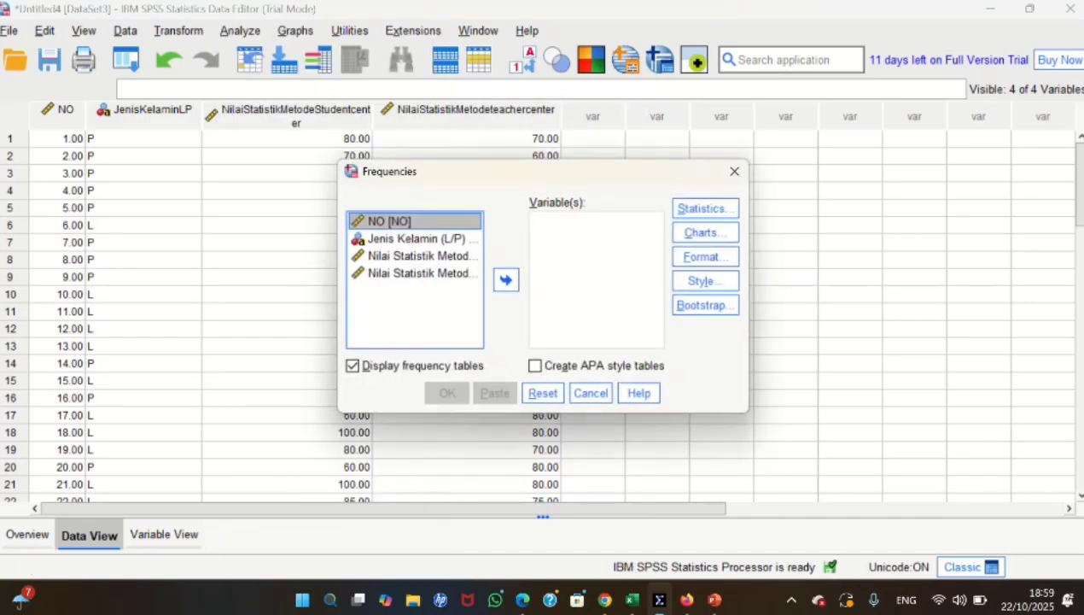
click(414, 238)
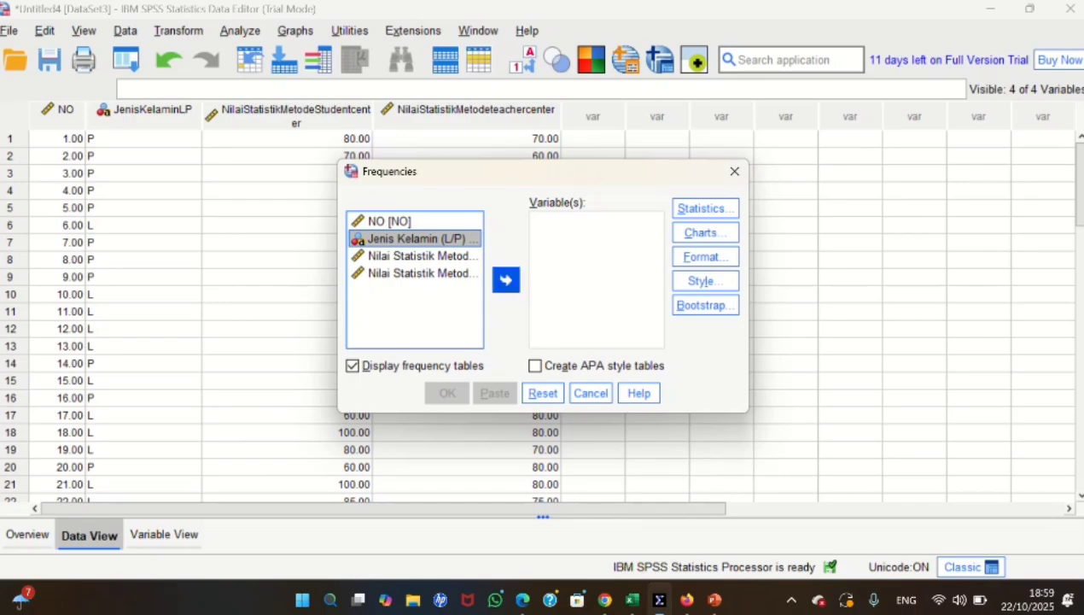
click(505, 279)
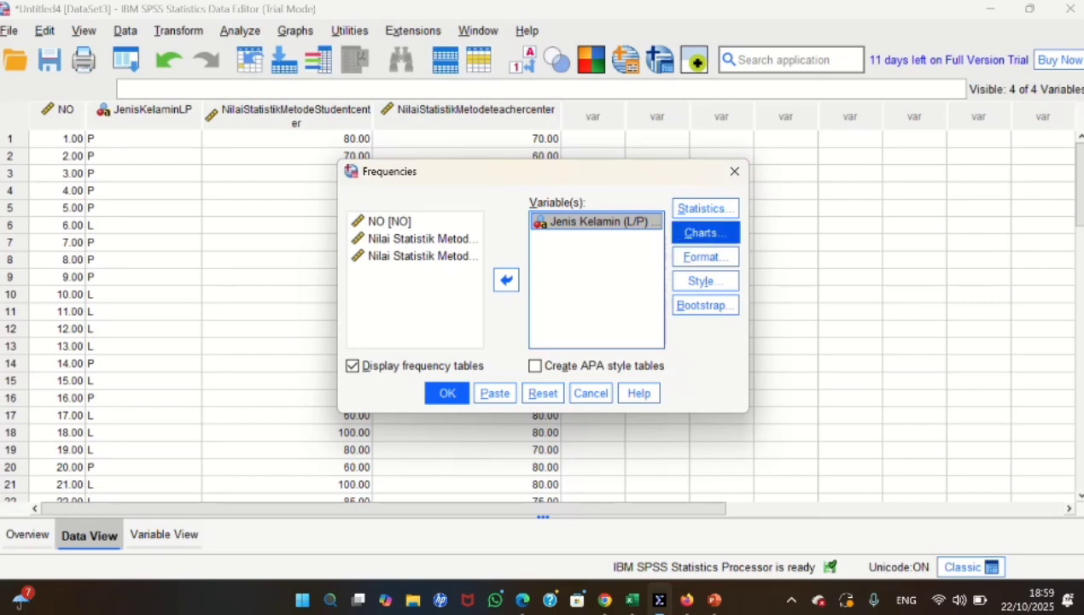
Include a pie chart in the gender frequencies analysis, run it and review the output
click(705, 233)
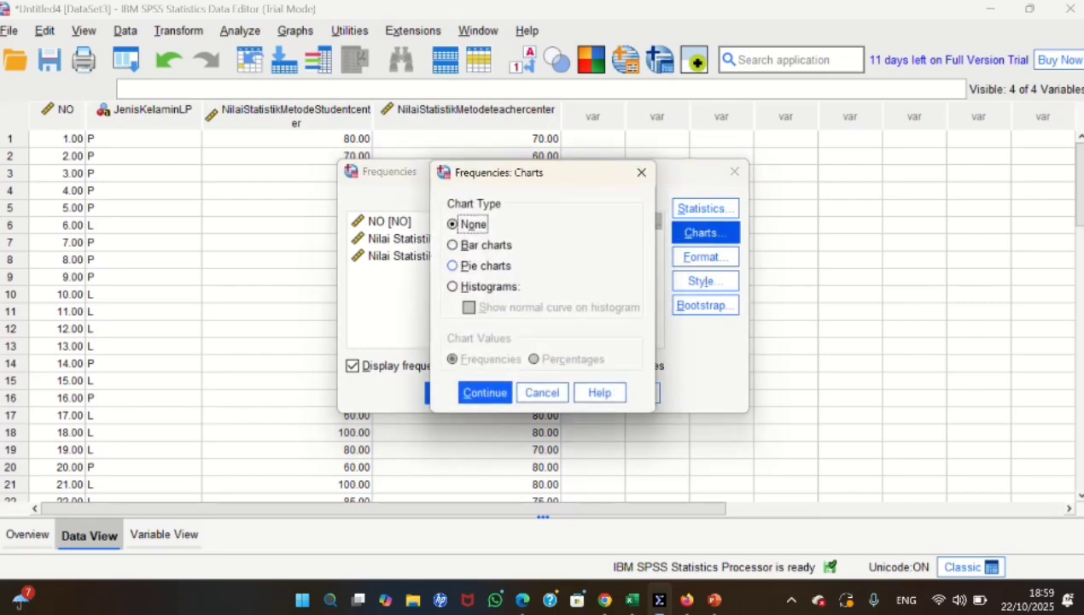
click(452, 265)
click(485, 391)
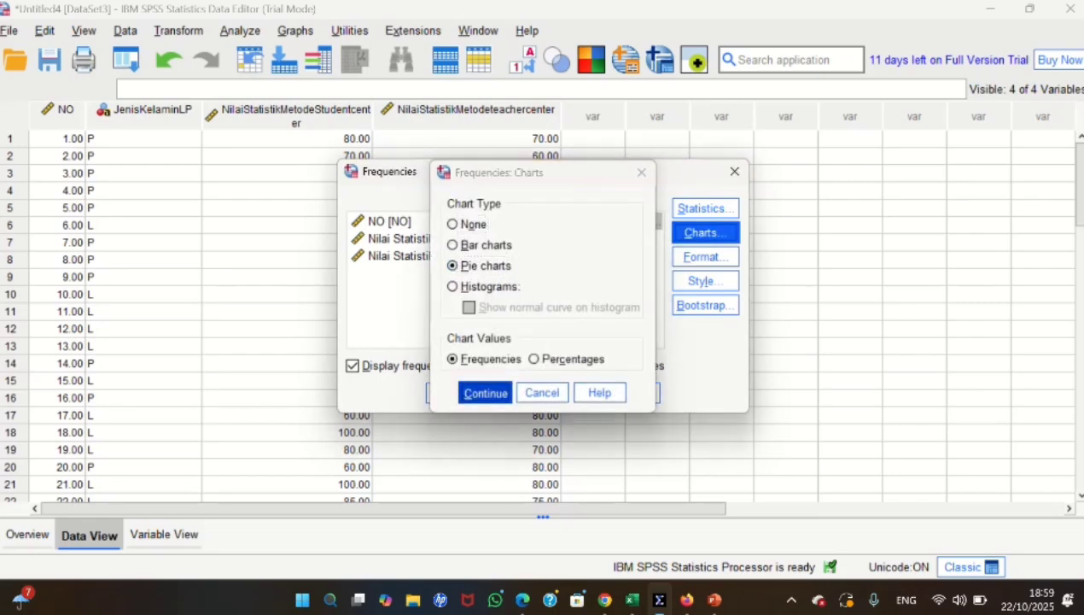
click(484, 393)
click(445, 392)
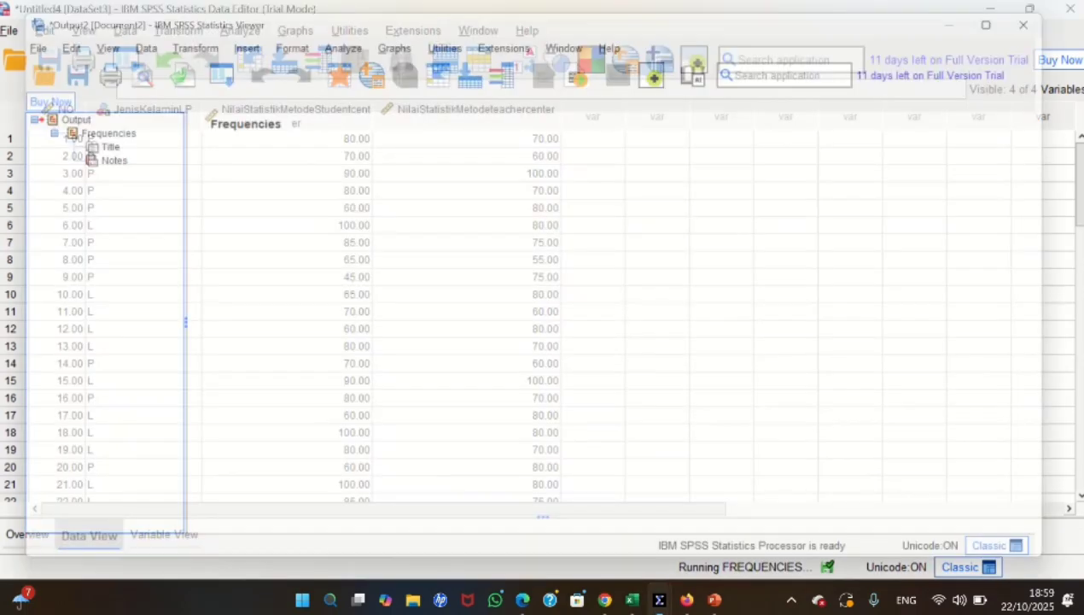
scroll(384, 286, down, 5)
scroll(384, 286, up, 4)
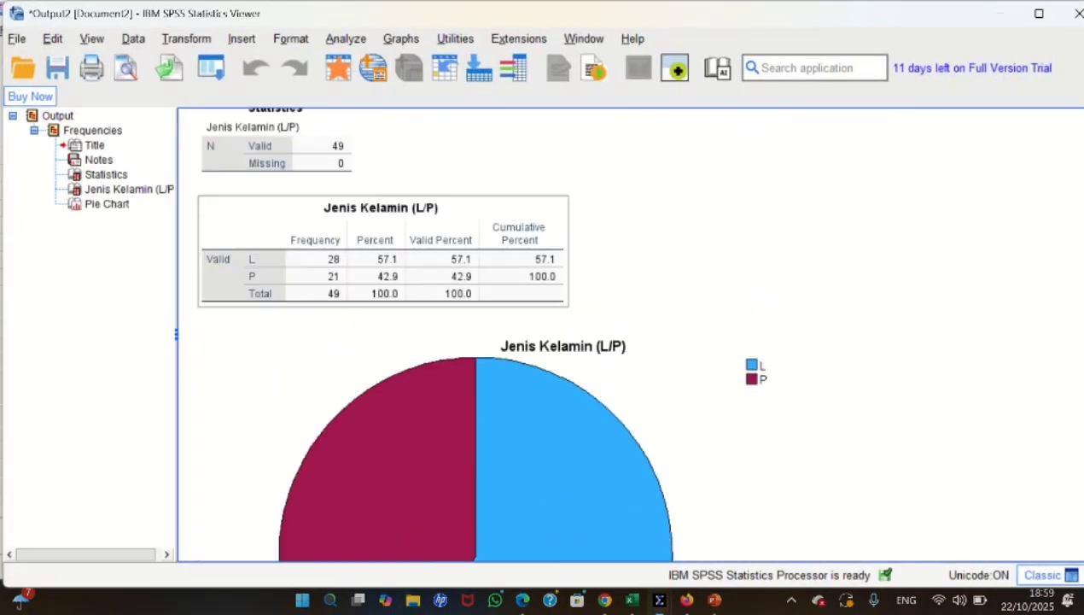
scroll(547, 333, down, 3)
scroll(546, 333, up, 4)
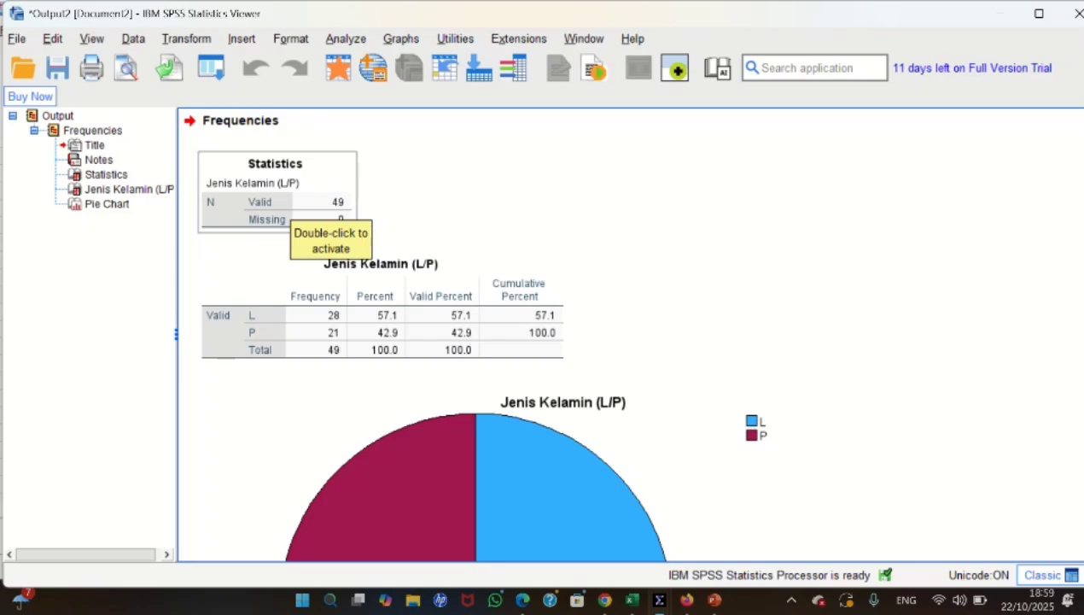
In a new Frequencies analysis, replace Jenis Kelamin (L/P) with the Student center and teacher center Nilai Statistik variables
key(alt+a)
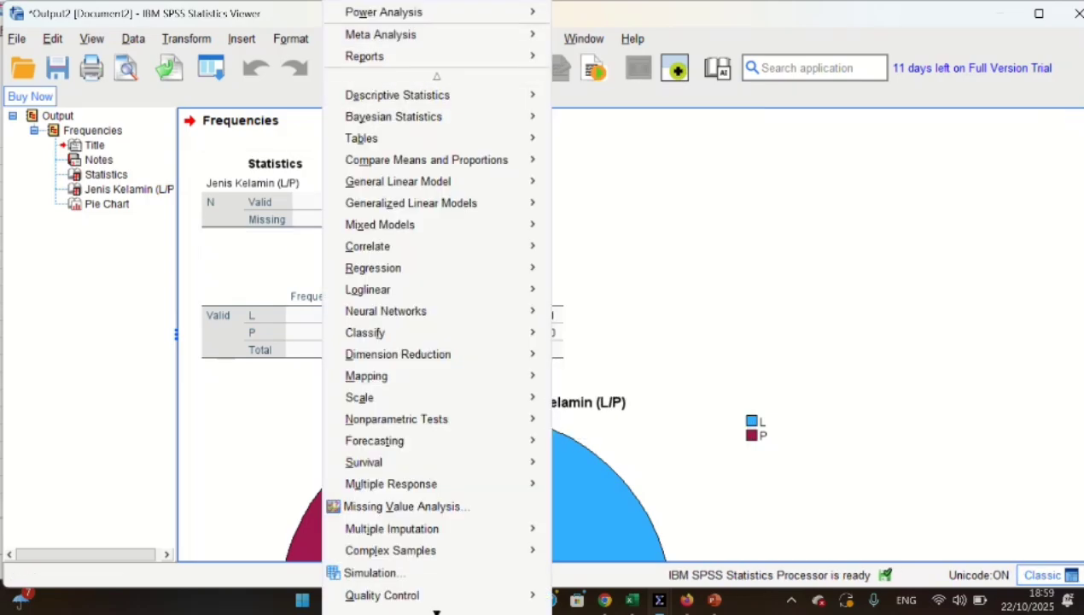
mouse_move(397, 95)
click(601, 99)
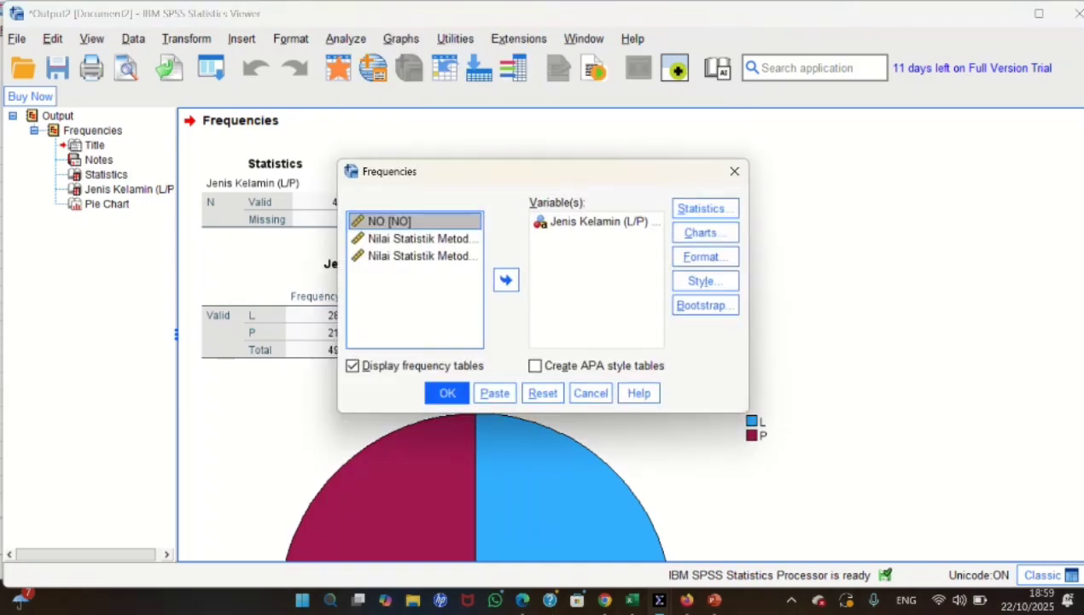
click(596, 221)
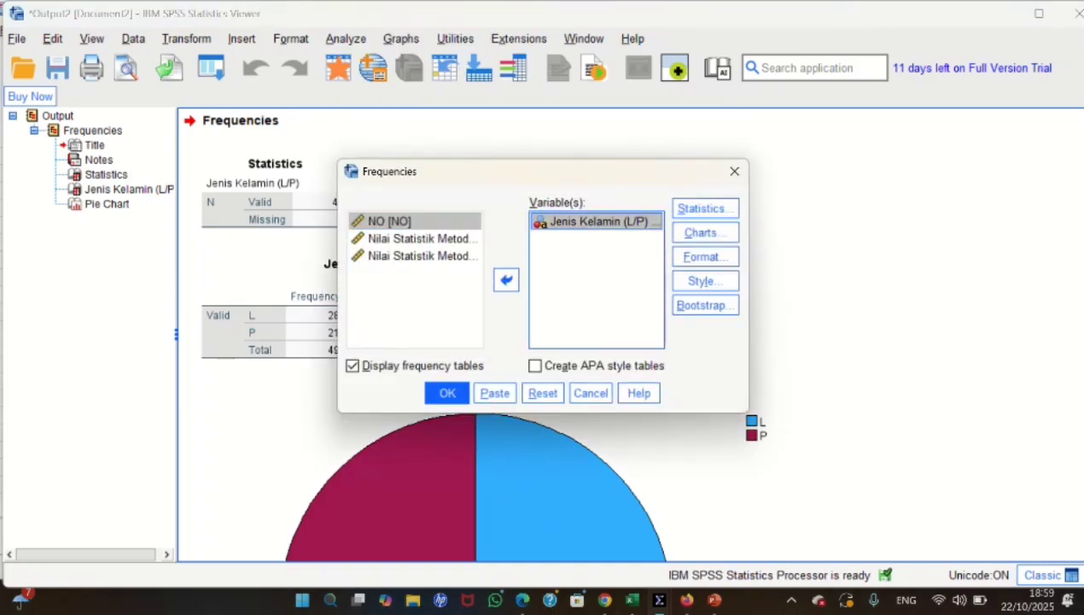
click(506, 279)
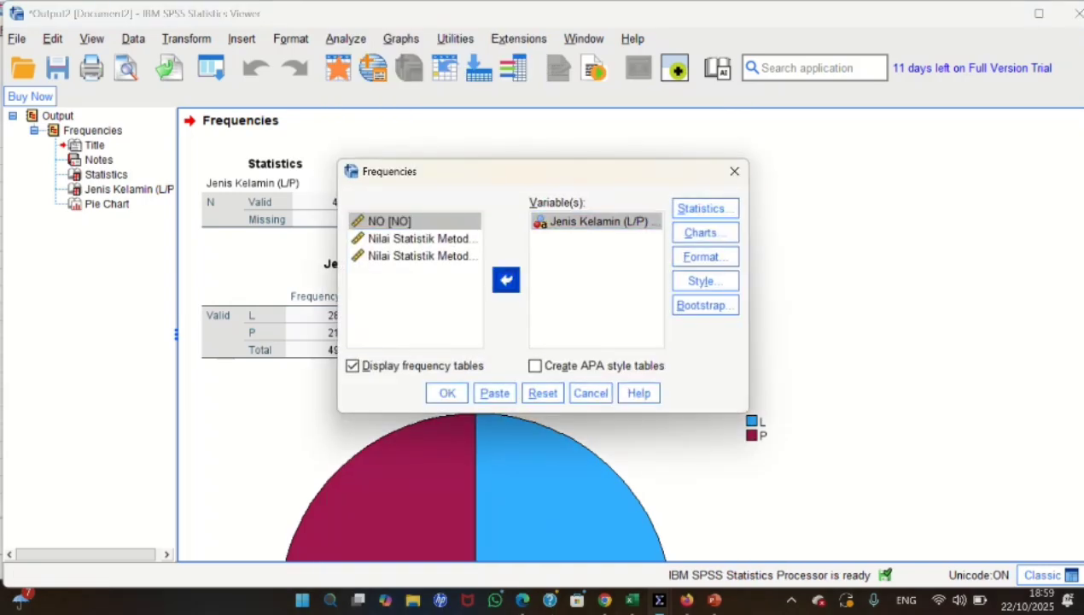
click(414, 256)
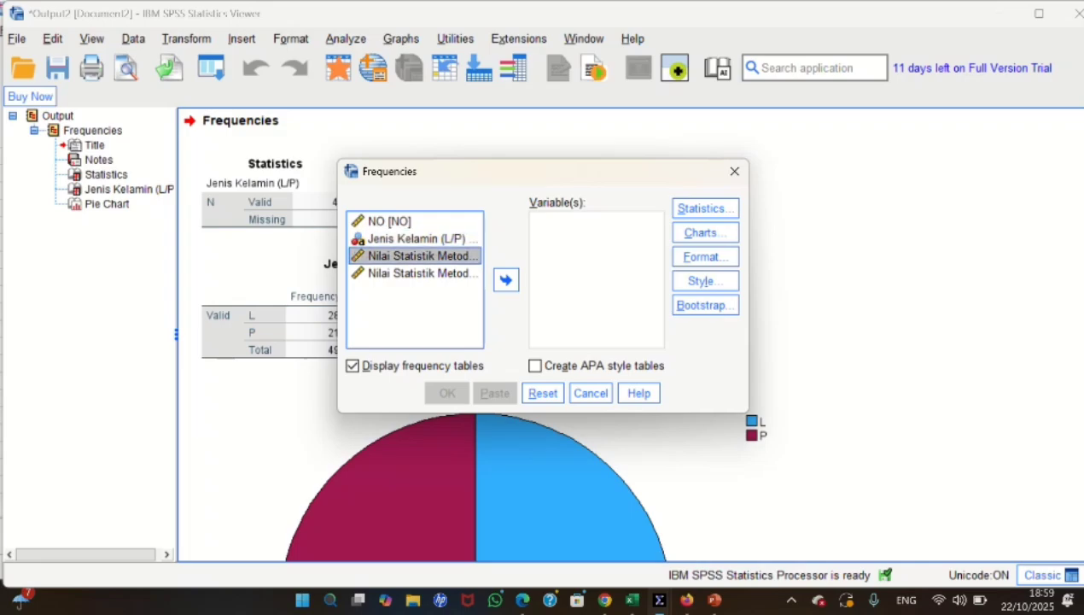
click(505, 279)
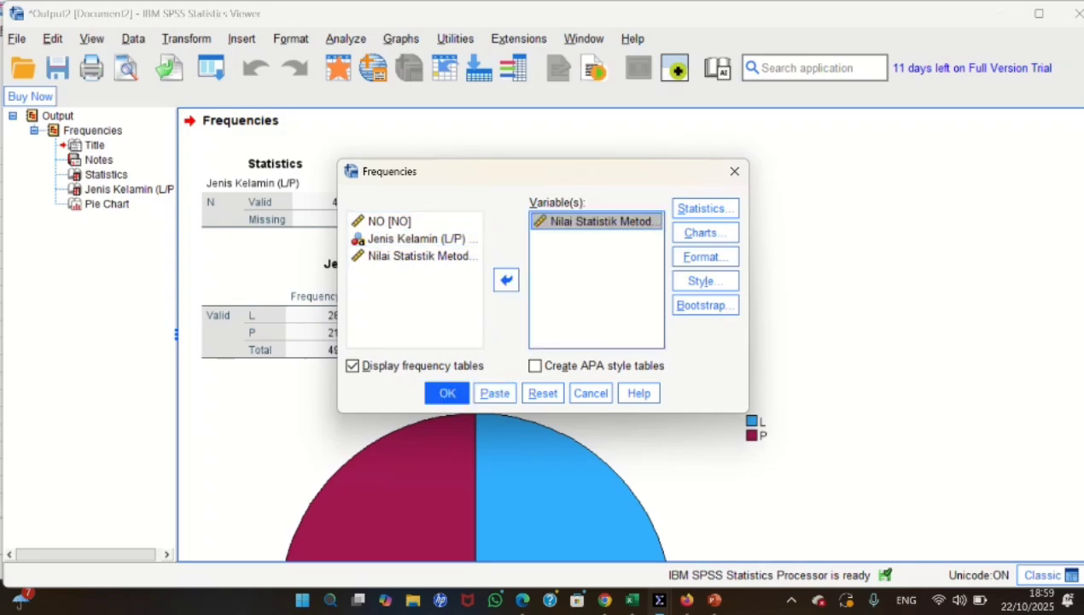
click(418, 255)
click(506, 279)
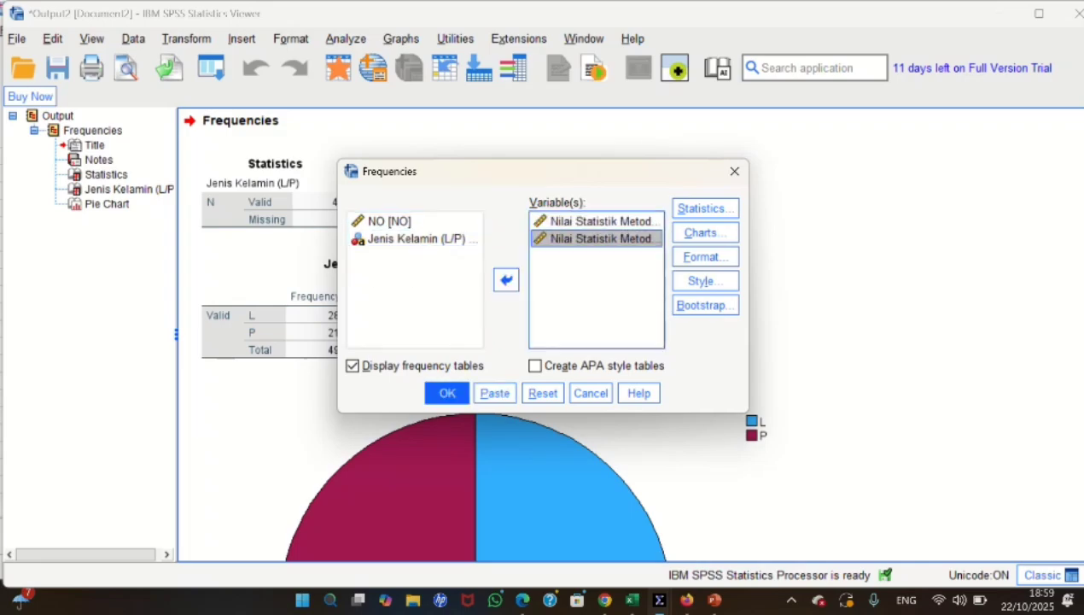
Request the mean, median, mode and sum as central tendency statistics for both score variables
click(705, 208)
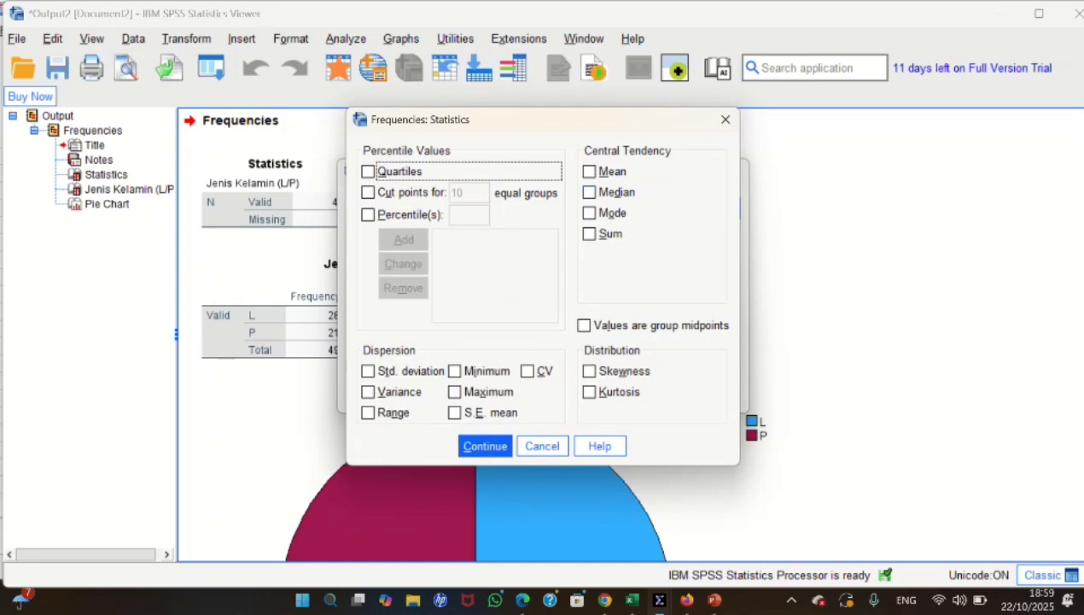
click(589, 171)
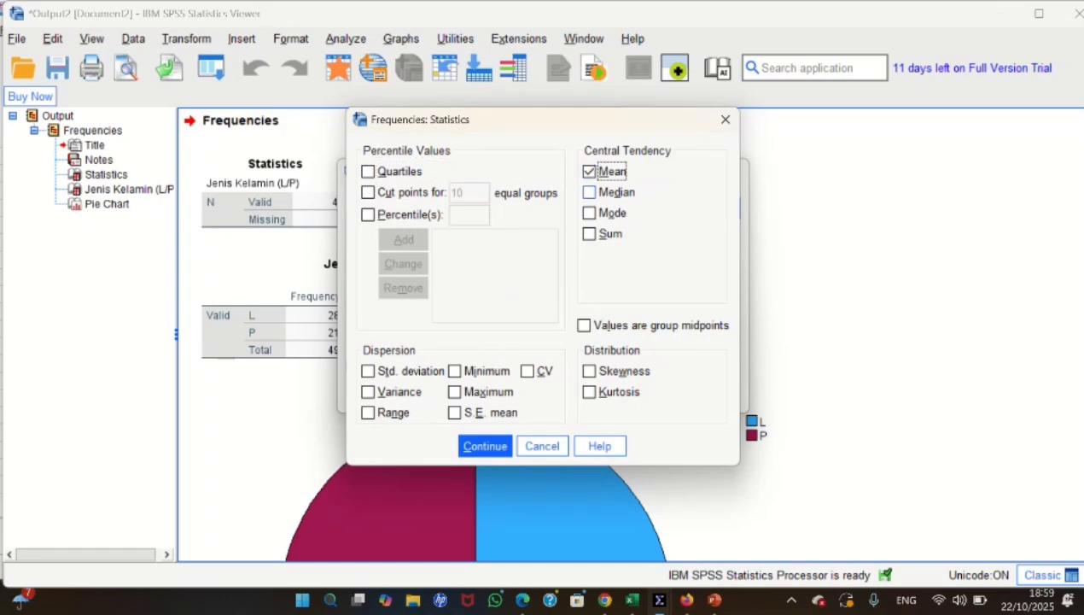
click(589, 192)
click(589, 212)
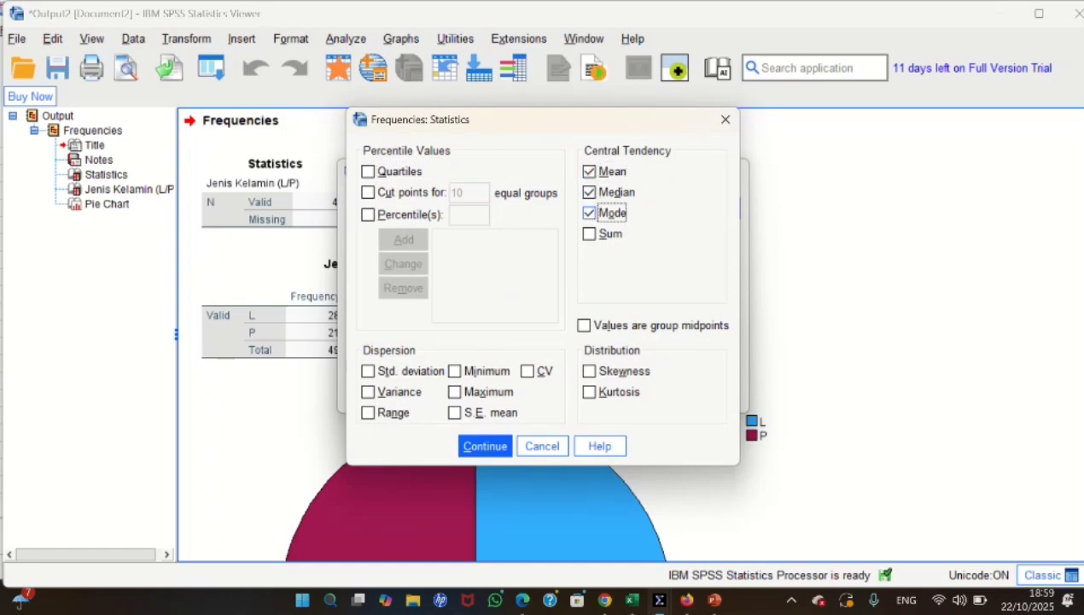
click(589, 233)
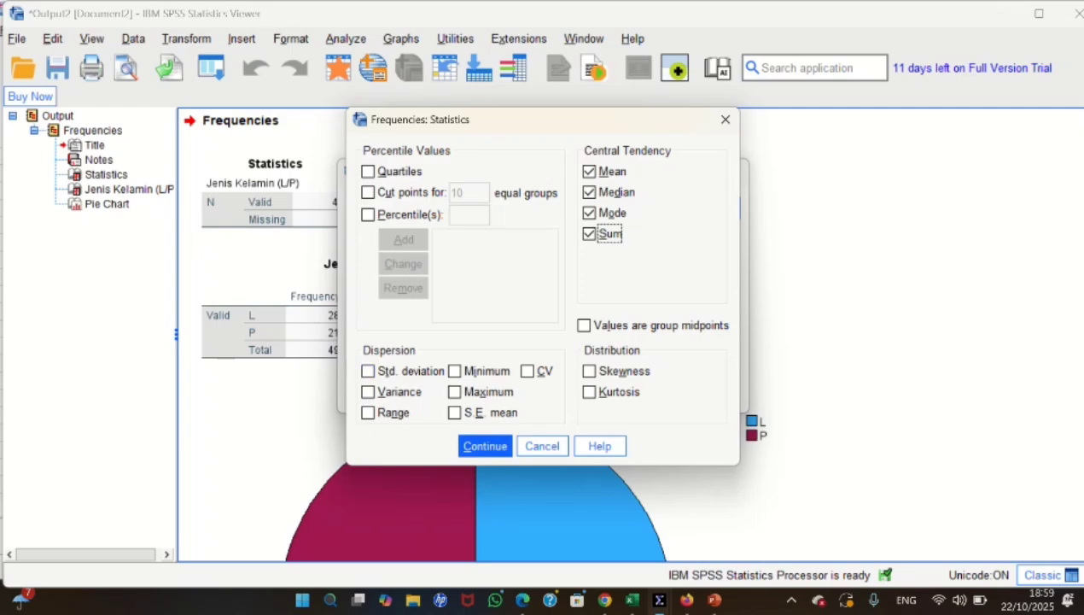
Add standard deviation, minimum and maximum to the requested statistics, then run the frequencies analysis and review its output
click(368, 370)
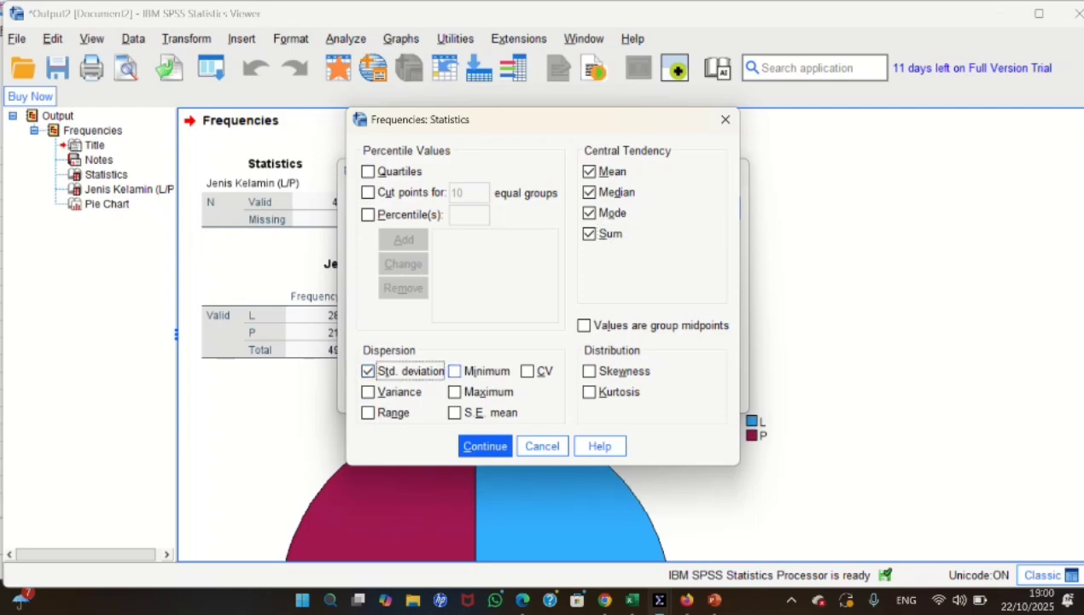
click(454, 371)
click(454, 391)
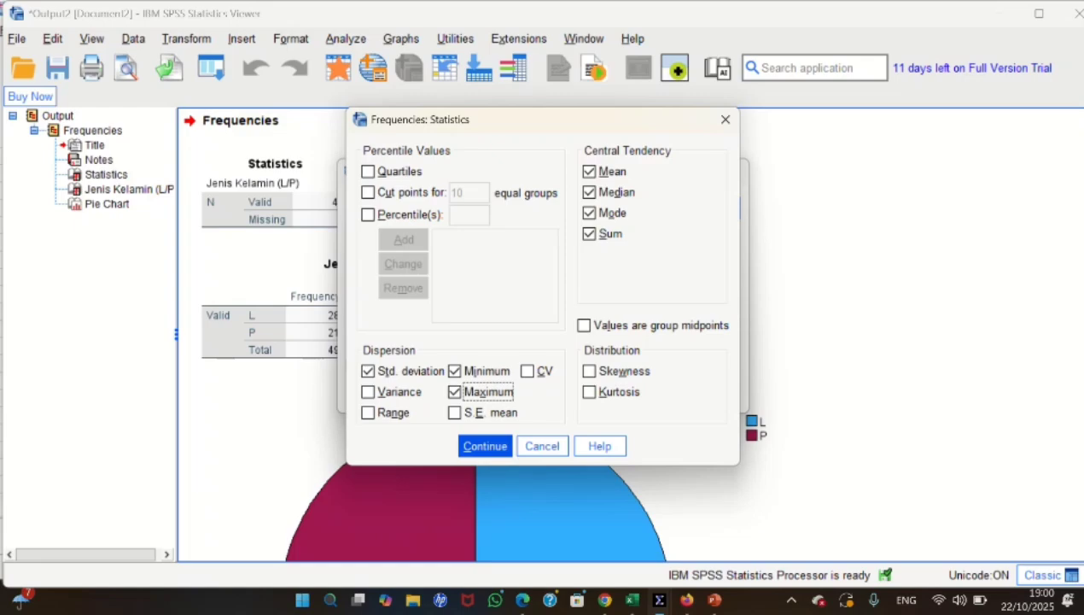
click(485, 445)
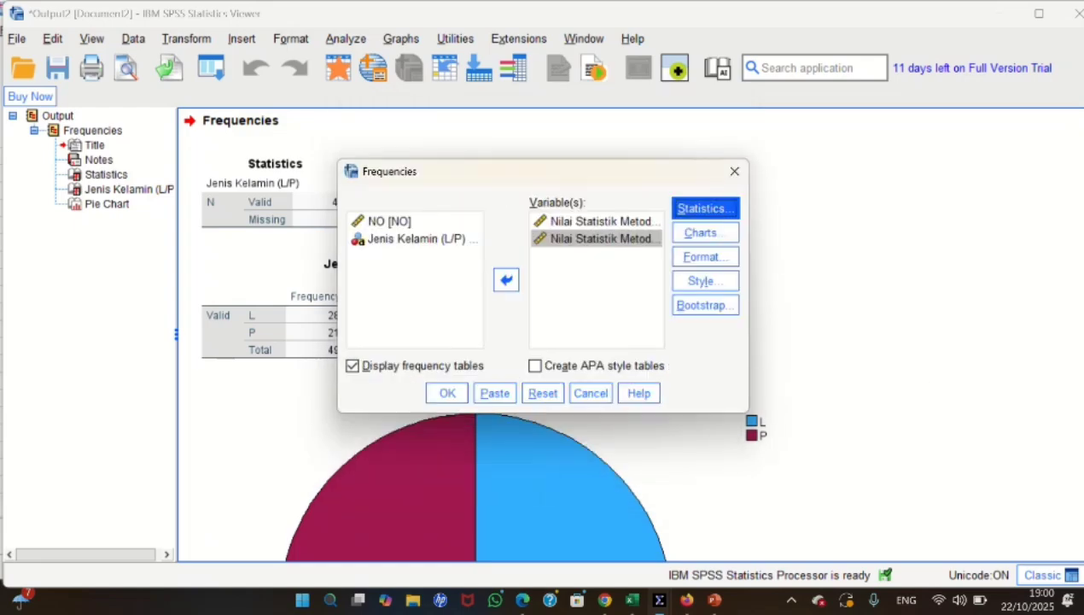
click(444, 393)
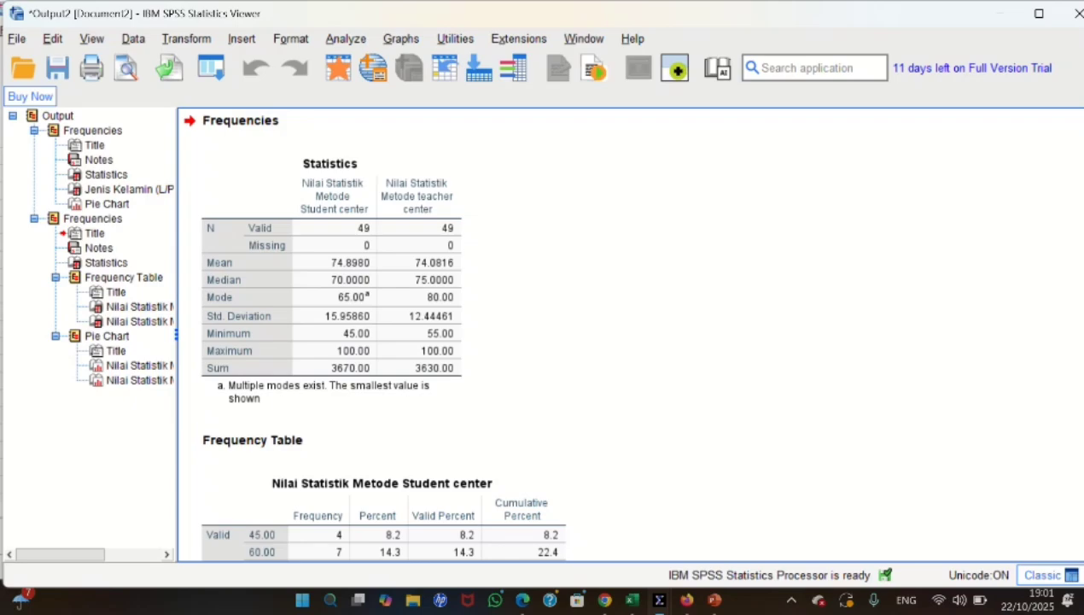
scroll(631, 333, down, 15)
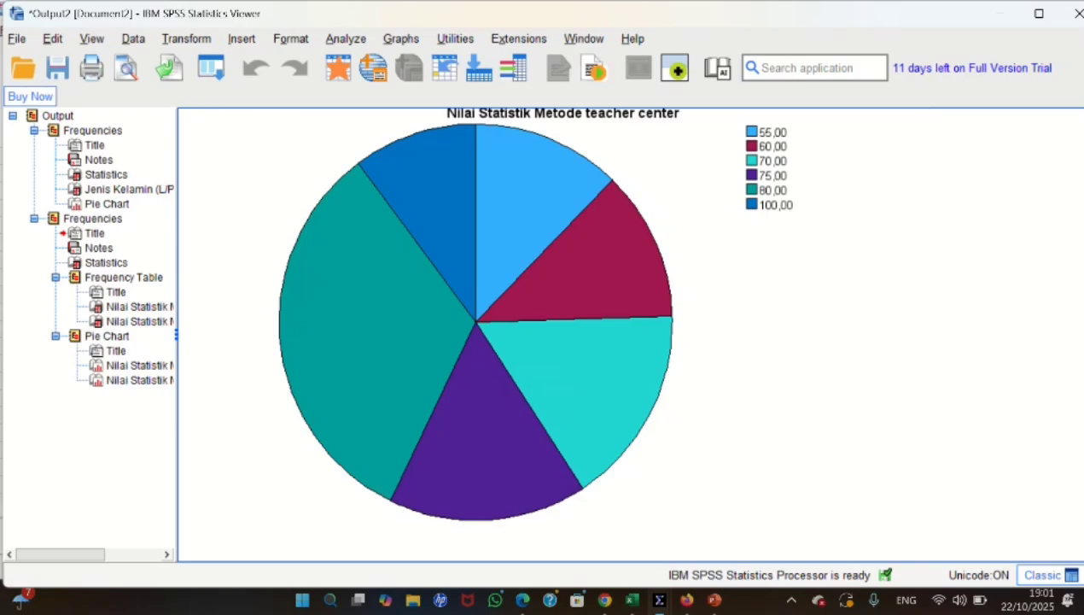
Set up a Descriptives analysis with the Student center and teacher center Nilai Statistik variables
click(345, 38)
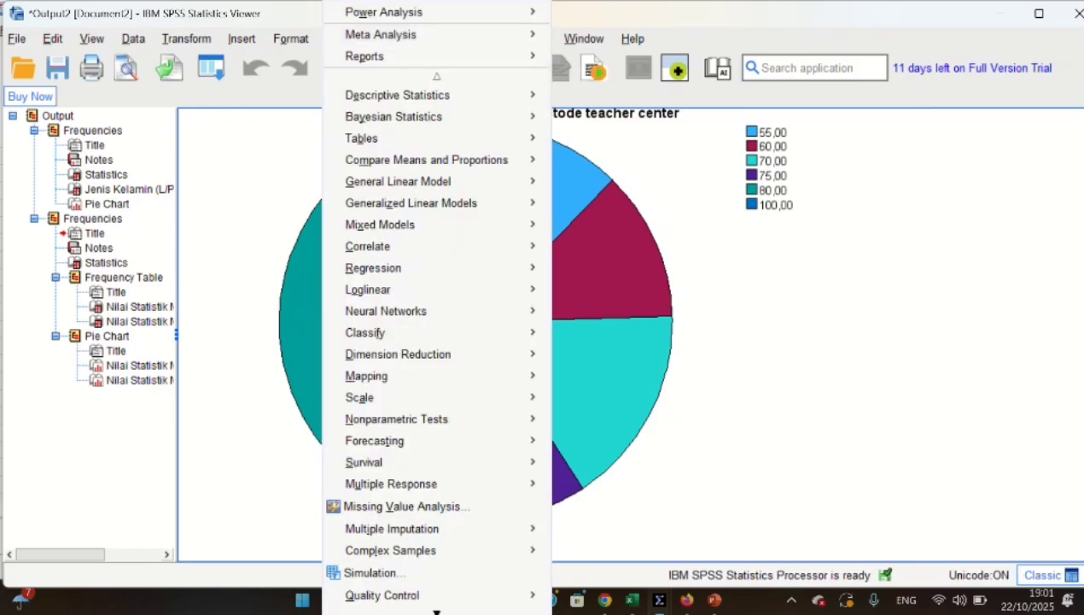
mouse_move(397, 95)
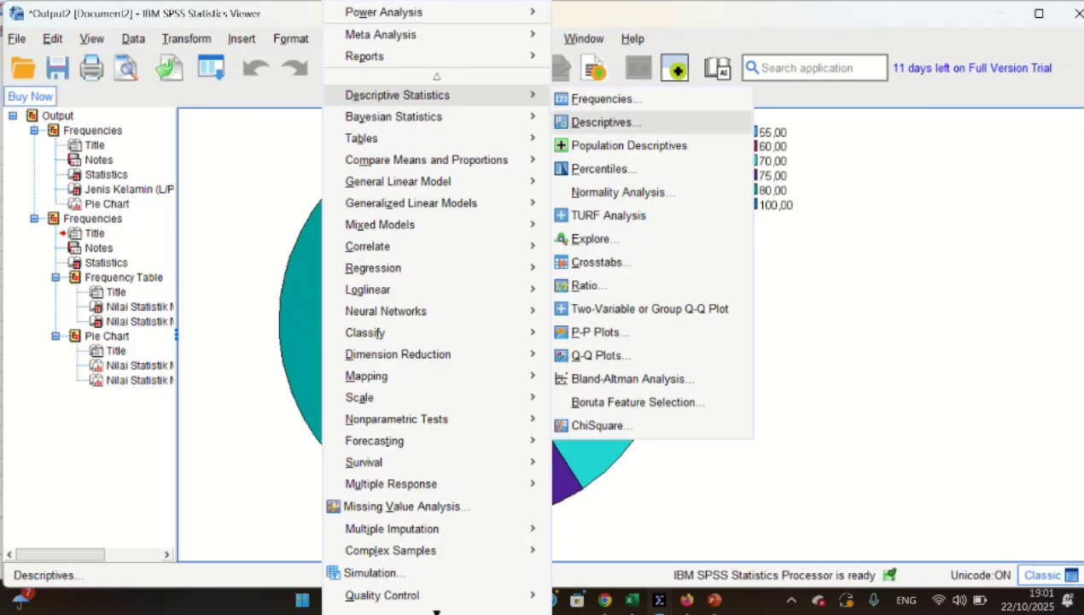
click(605, 122)
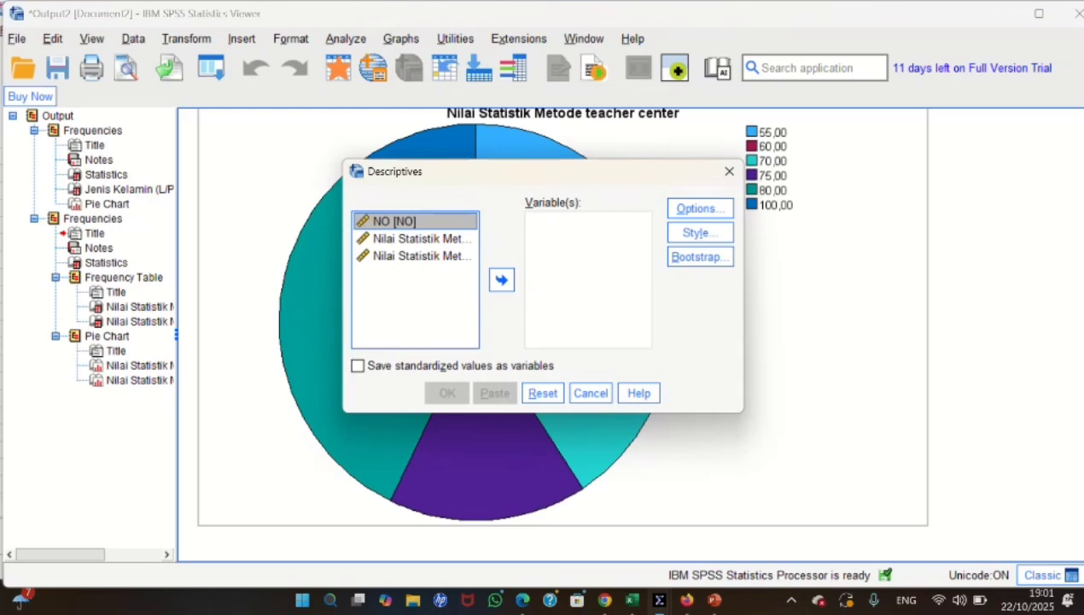
click(422, 238)
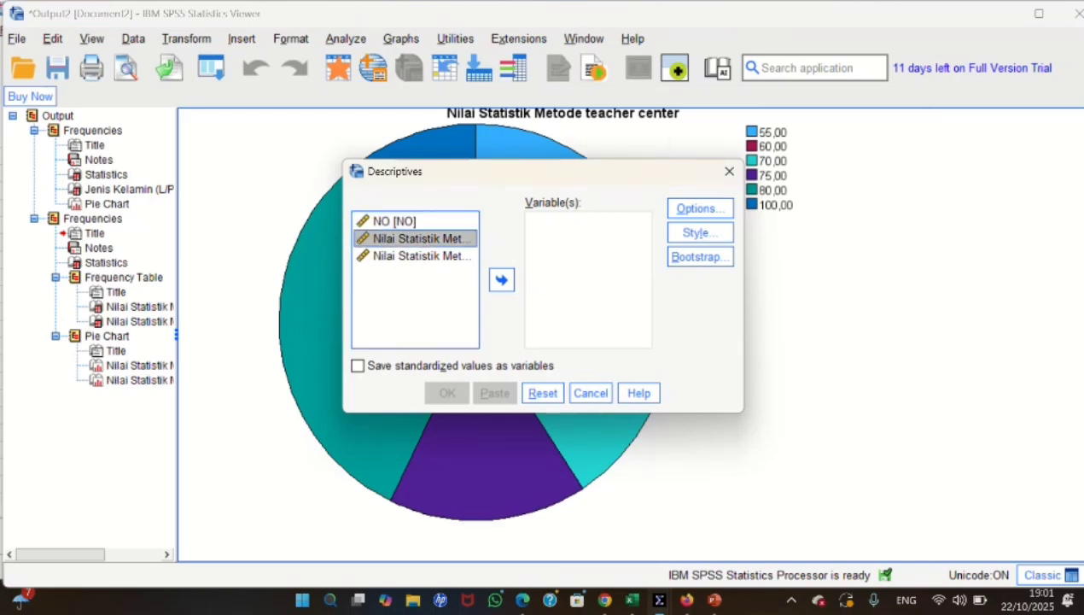
click(501, 279)
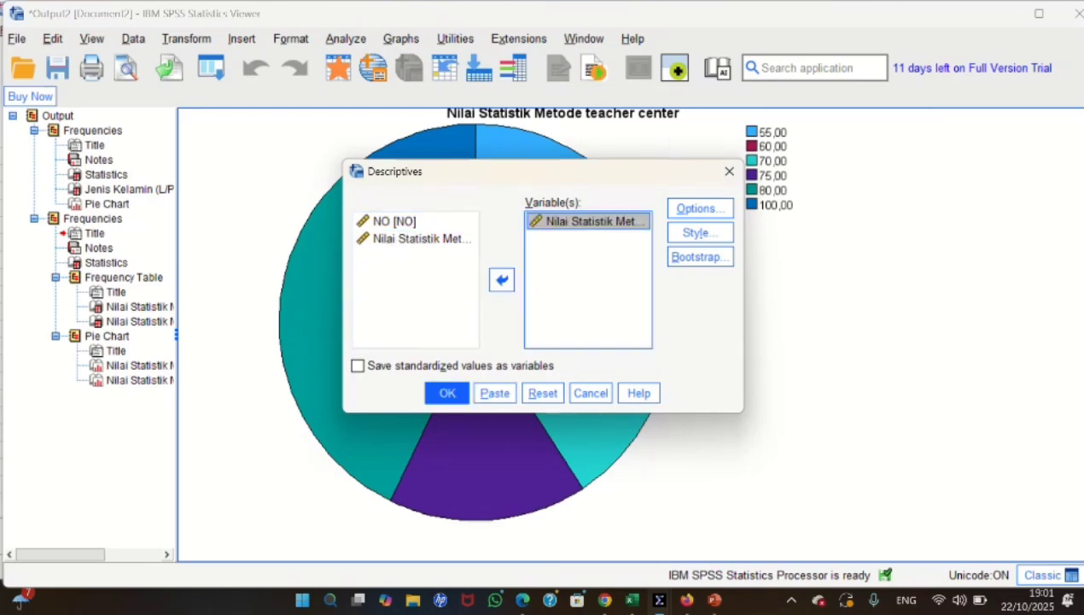
click(421, 239)
click(501, 279)
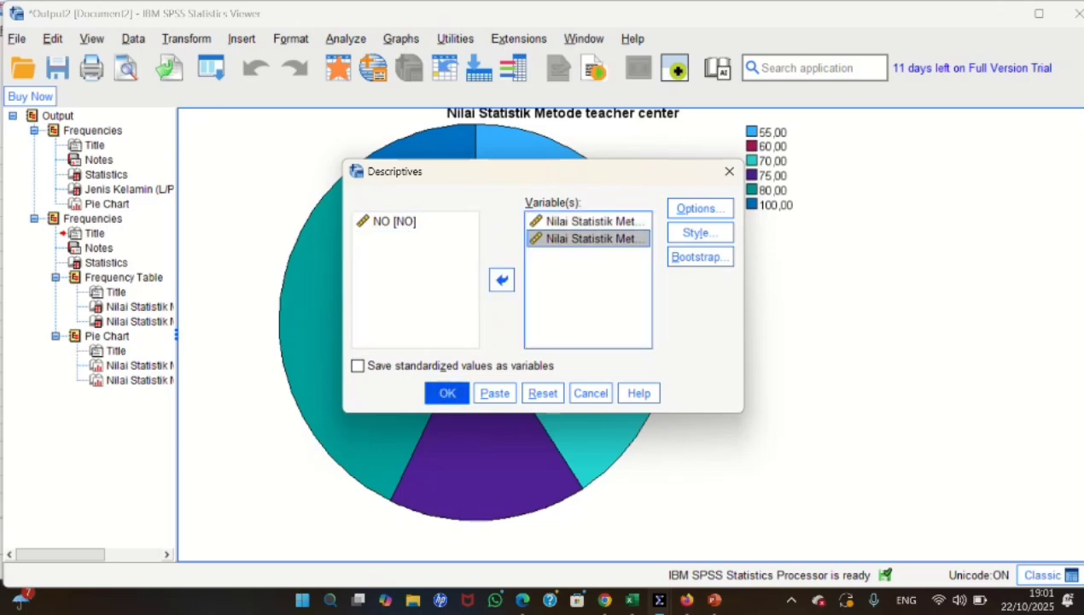
Run the descriptives analysis and review its table together with the earlier frequencies output
click(447, 392)
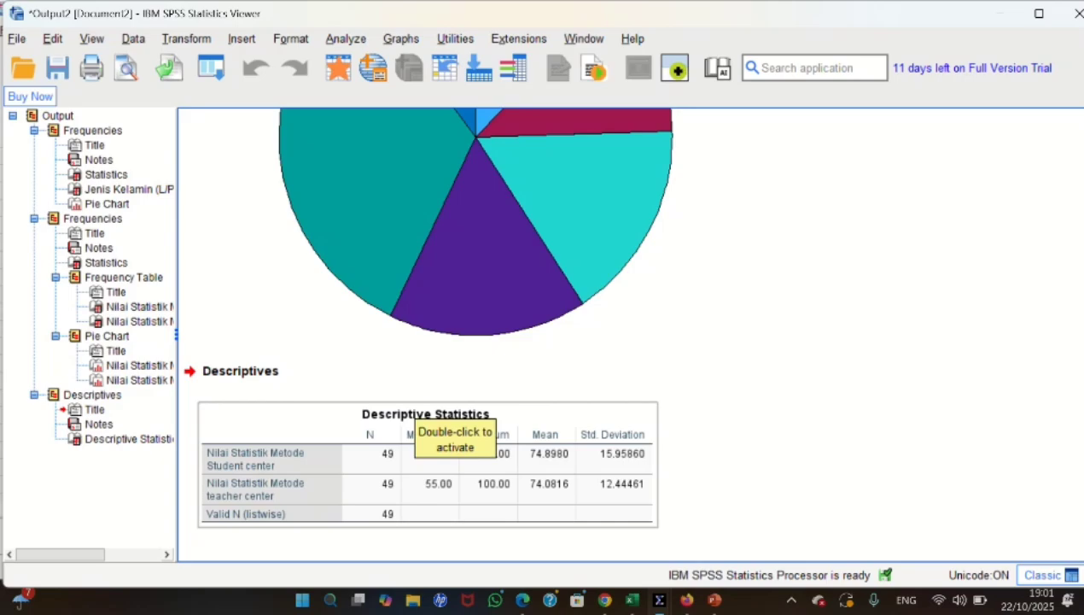
click(644, 376)
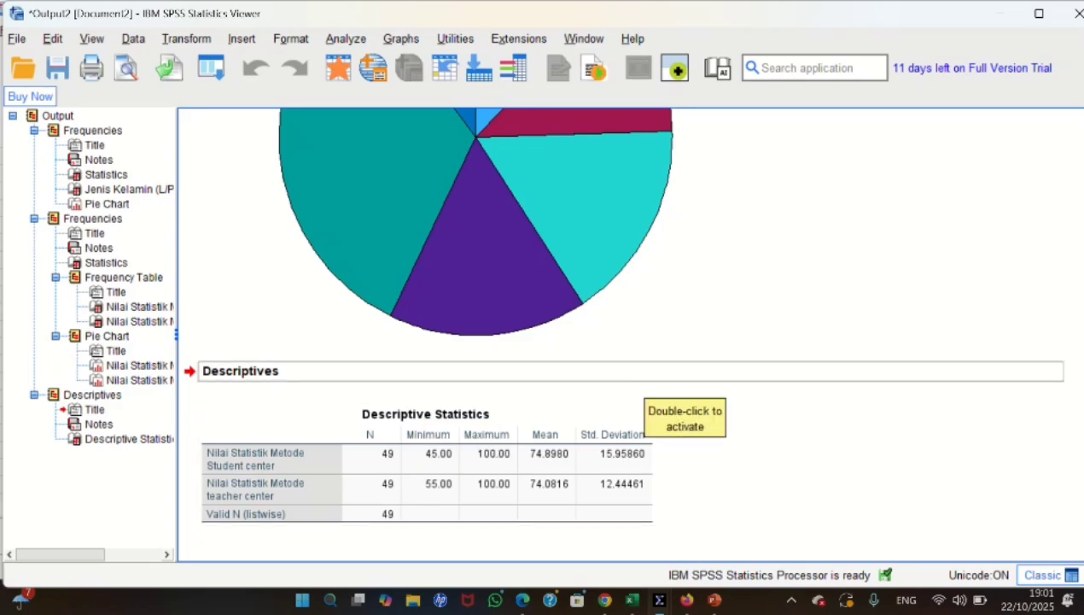
scroll(644, 392, up, 1)
click(645, 393)
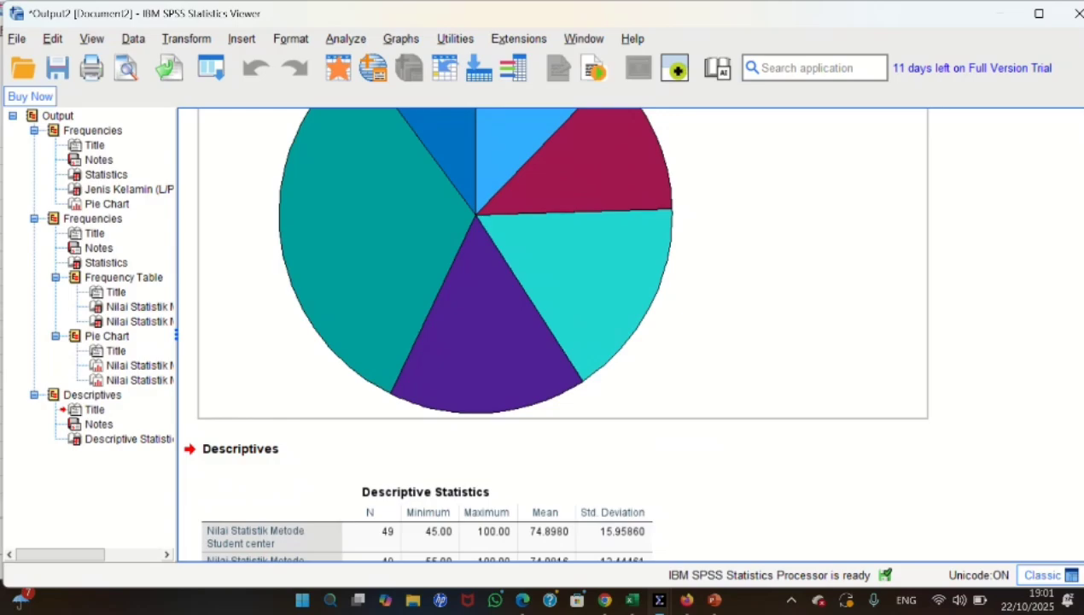
scroll(551, 333, up, 15)
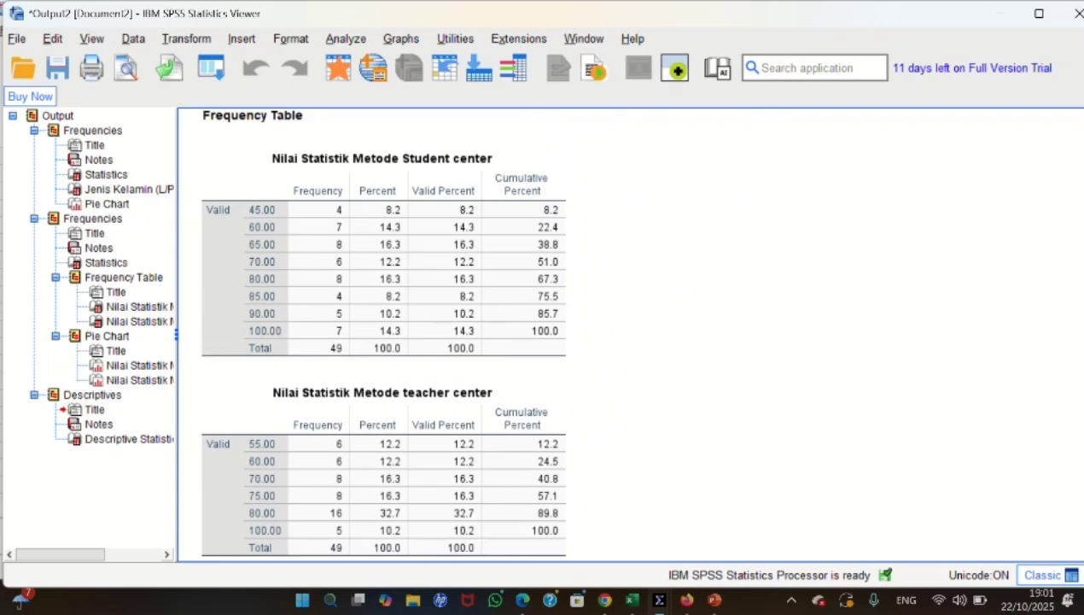
scroll(551, 333, up, 10)
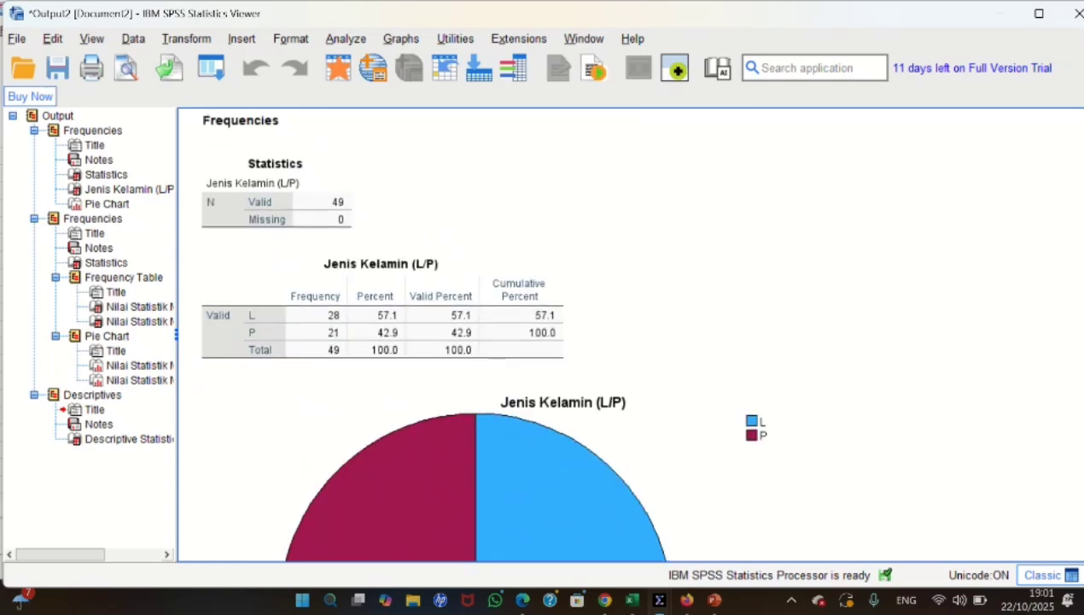
scroll(550, 333, down, 20)
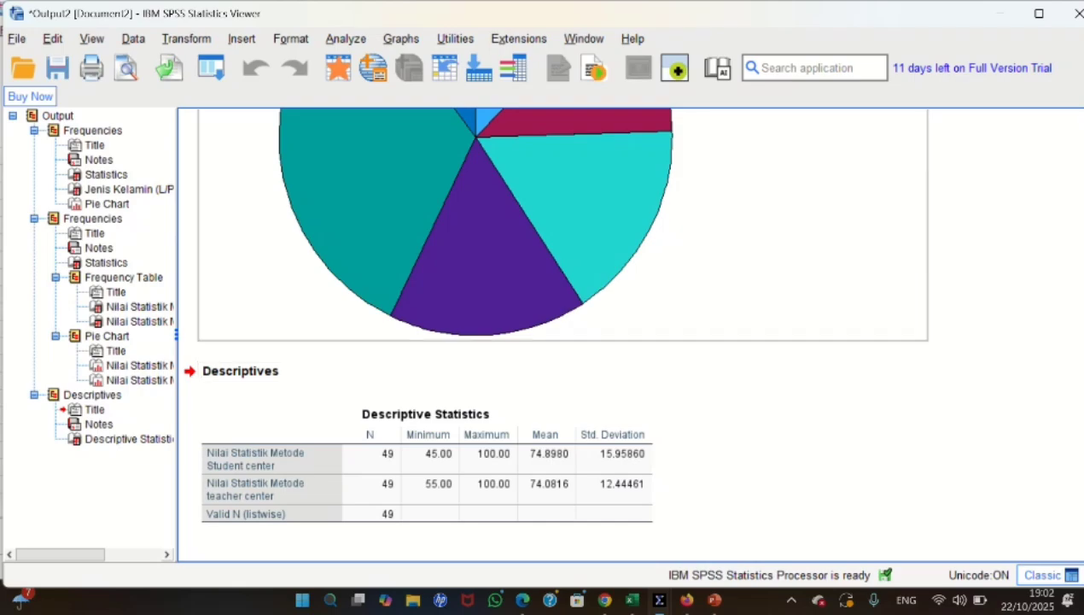
Start an Independent-Samples T Test with the Student center and teacher center Nilai Statistik scores as test variables
key(alt+a)
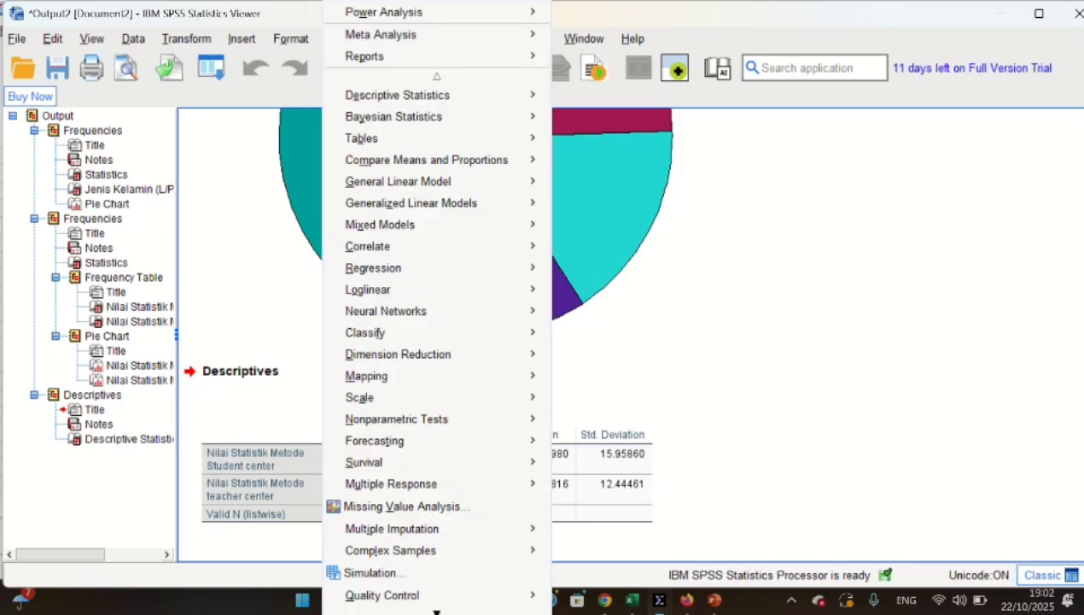
mouse_move(426, 159)
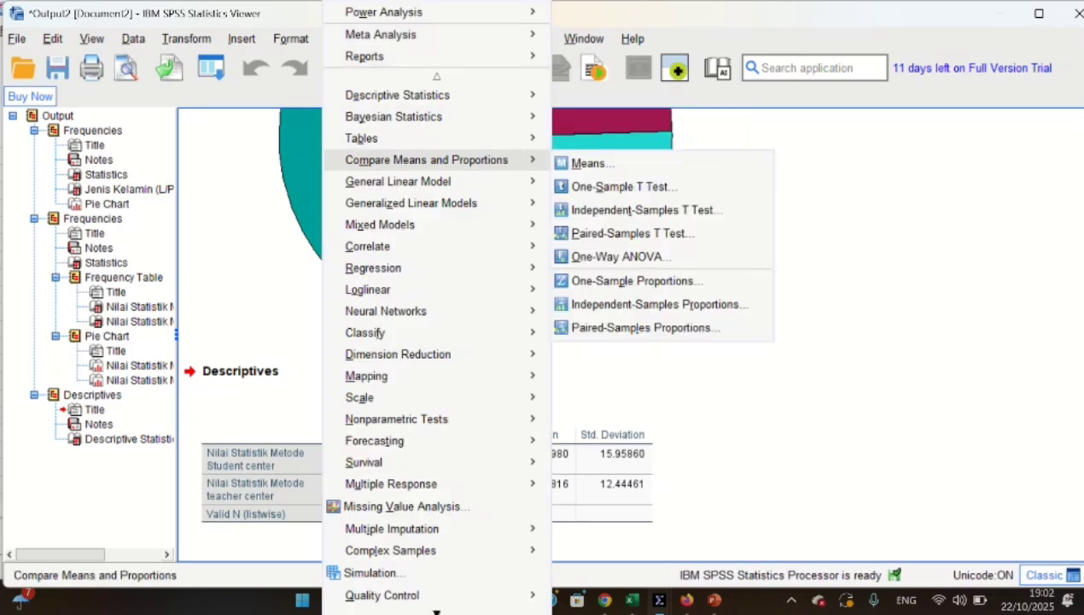
key(Right)
key(Down)
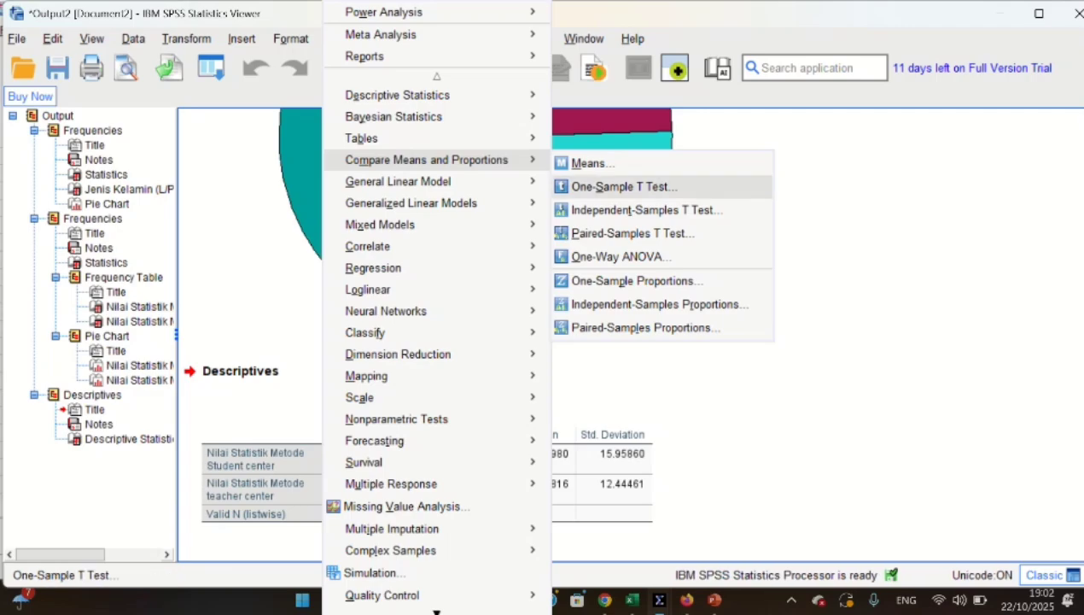
key(Down)
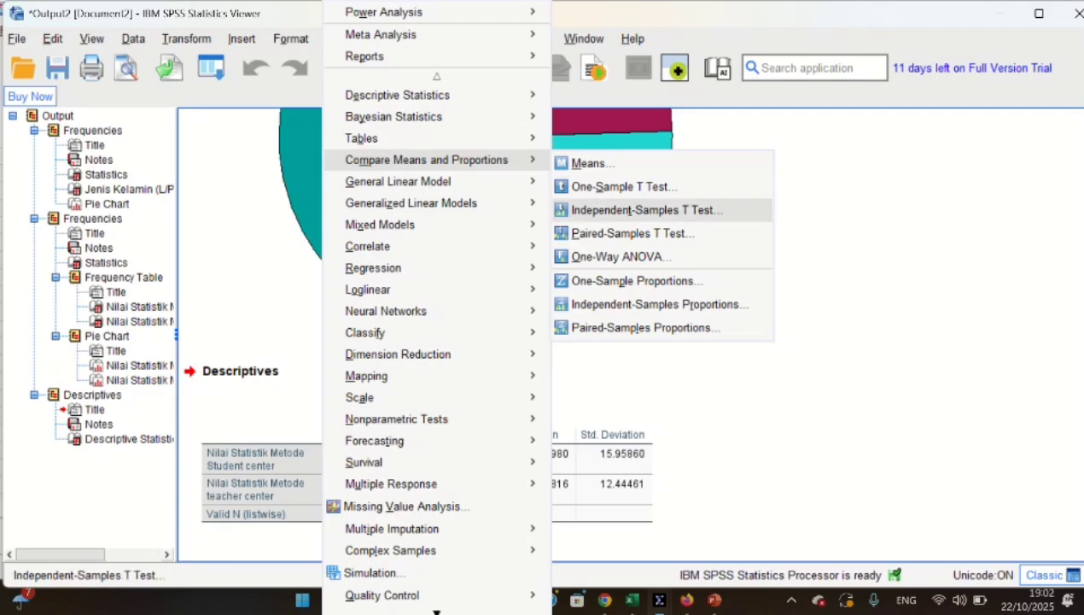
key(Return)
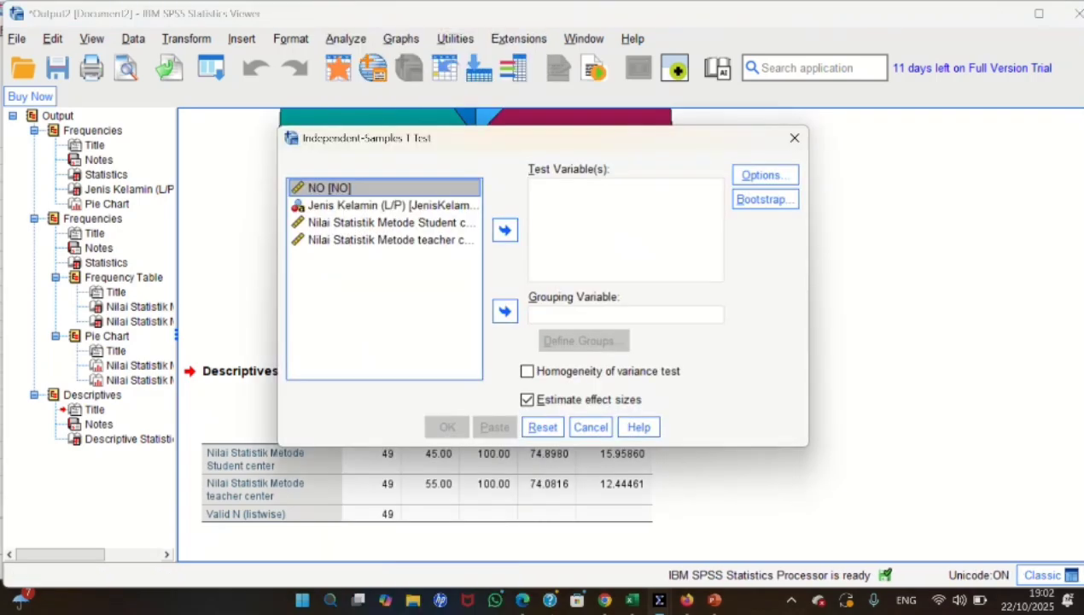
click(384, 222)
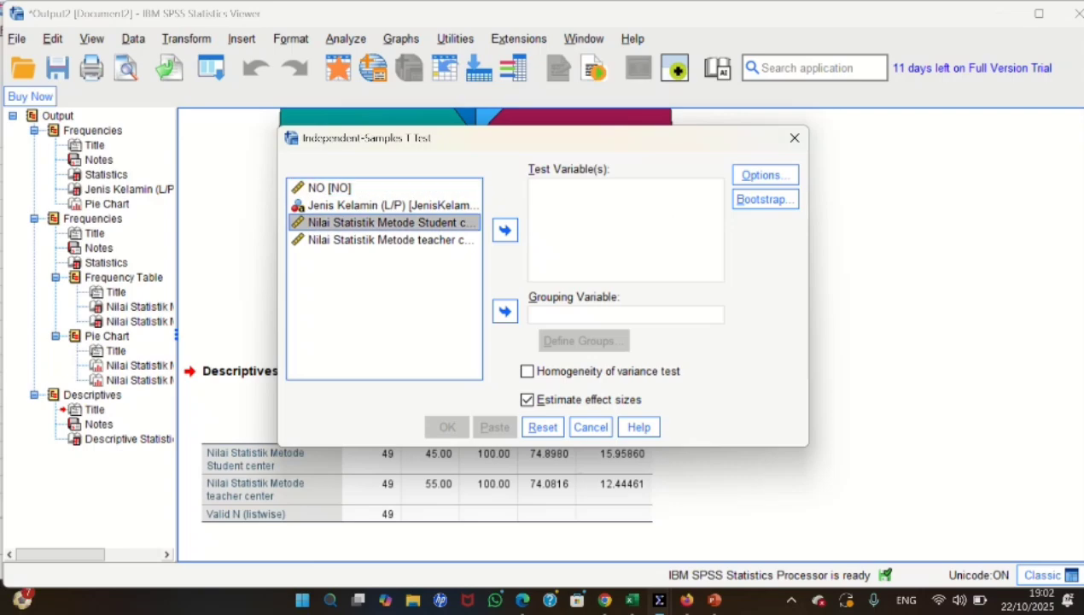
click(504, 230)
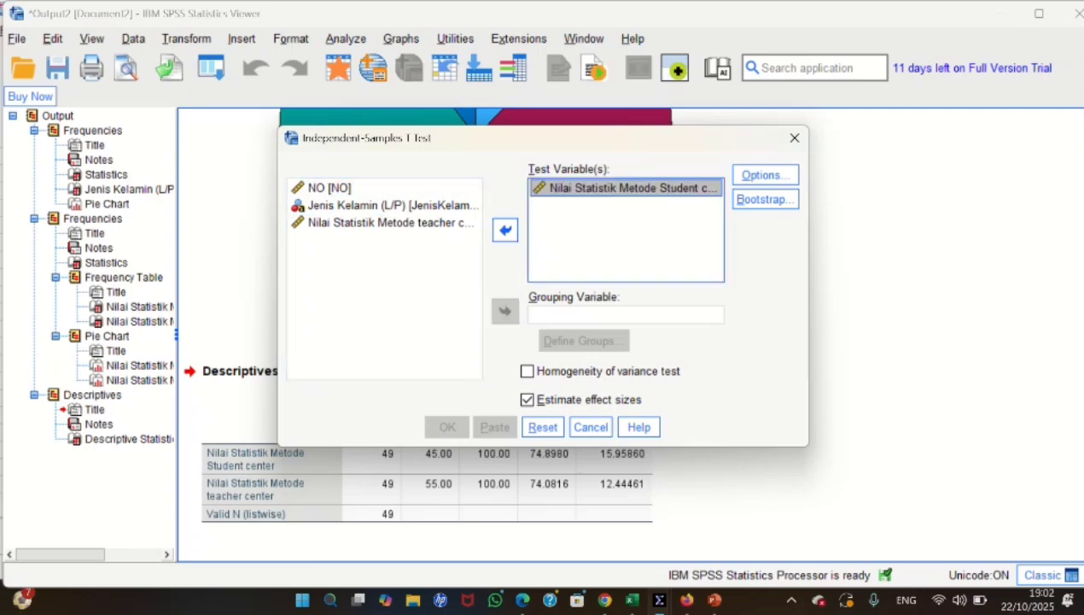
click(384, 222)
click(505, 229)
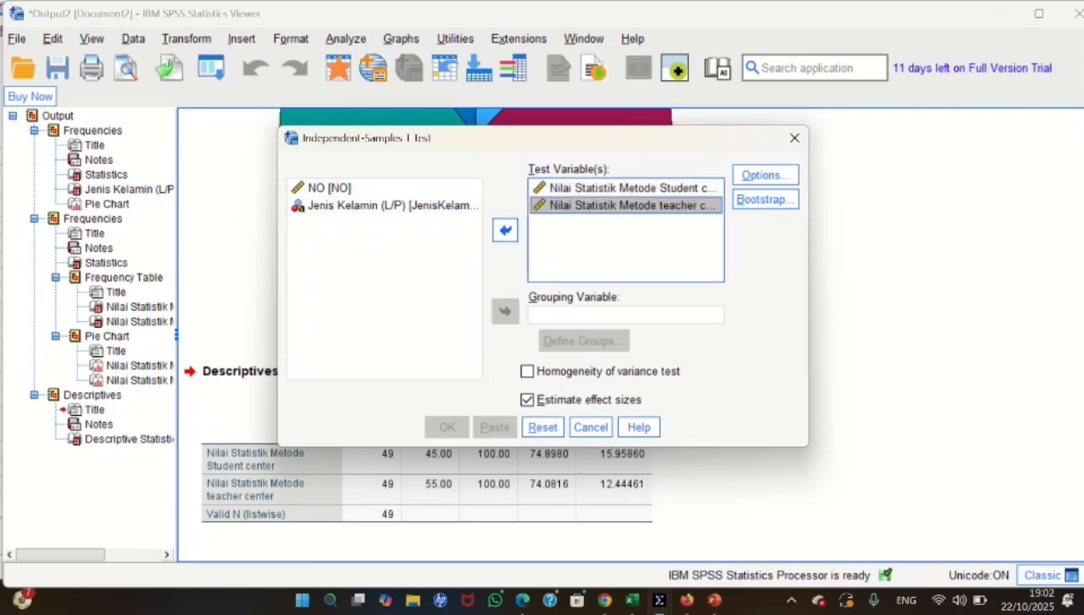
Set Jenis Kelamin (L/P) as the grouping variable, defining group 1 as L and group 2 as P
click(384, 205)
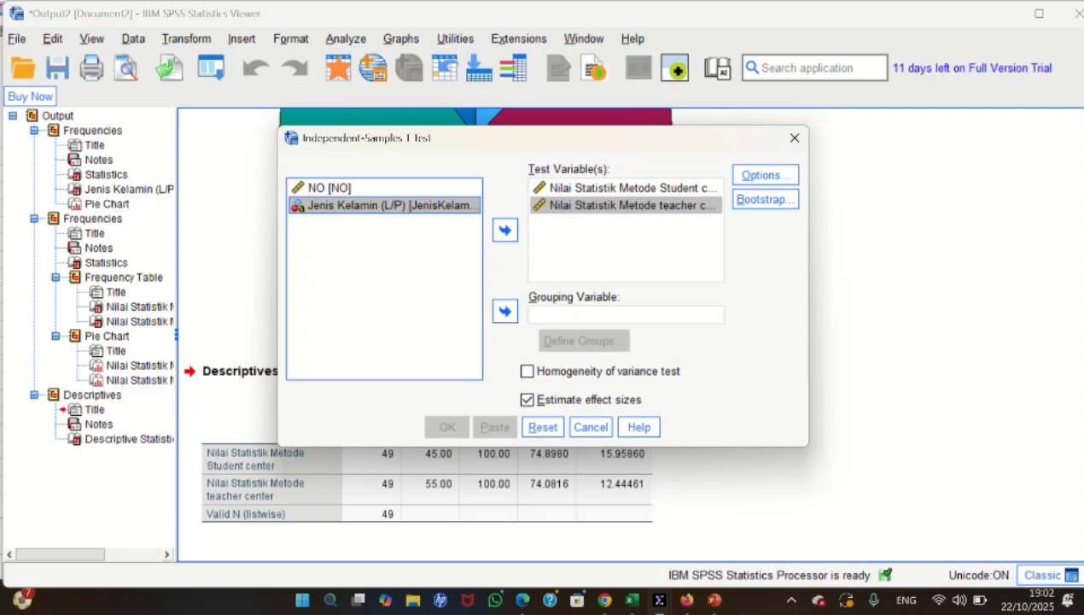
click(505, 311)
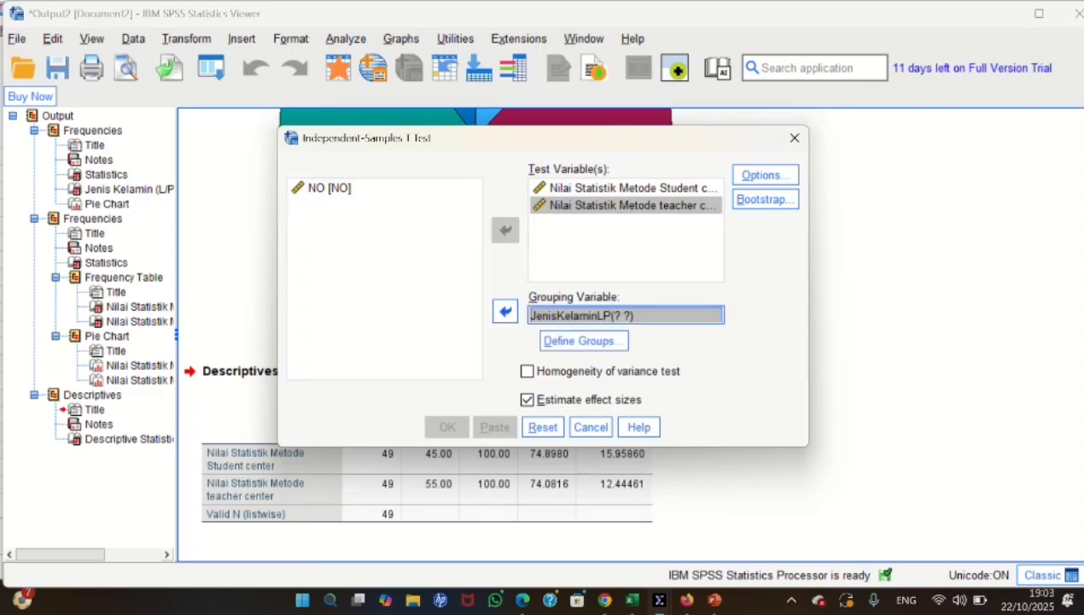
click(583, 341)
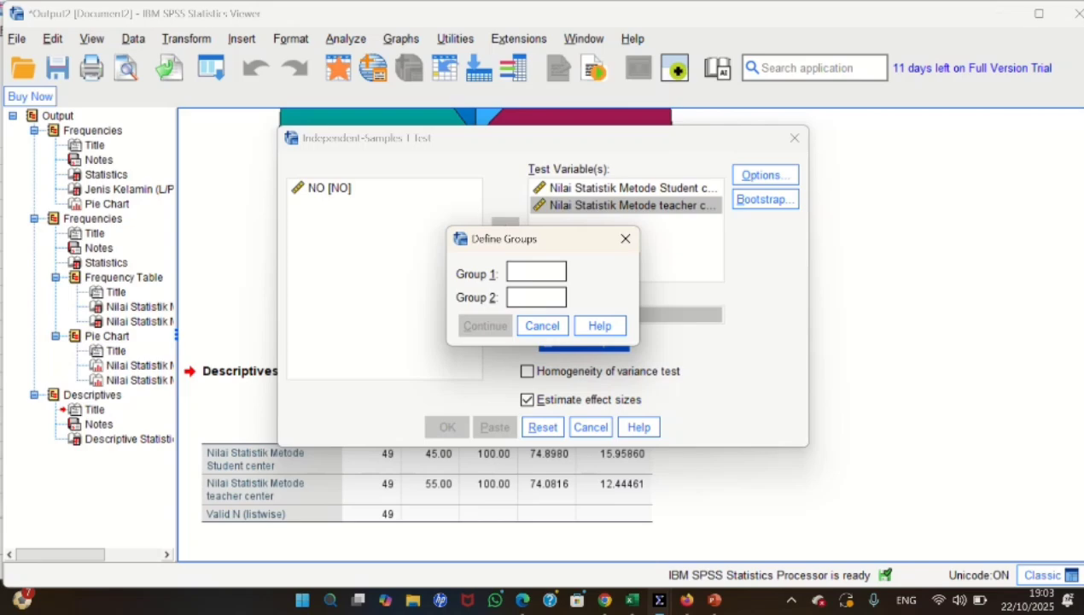
text(L)
click(536, 297)
text(P)
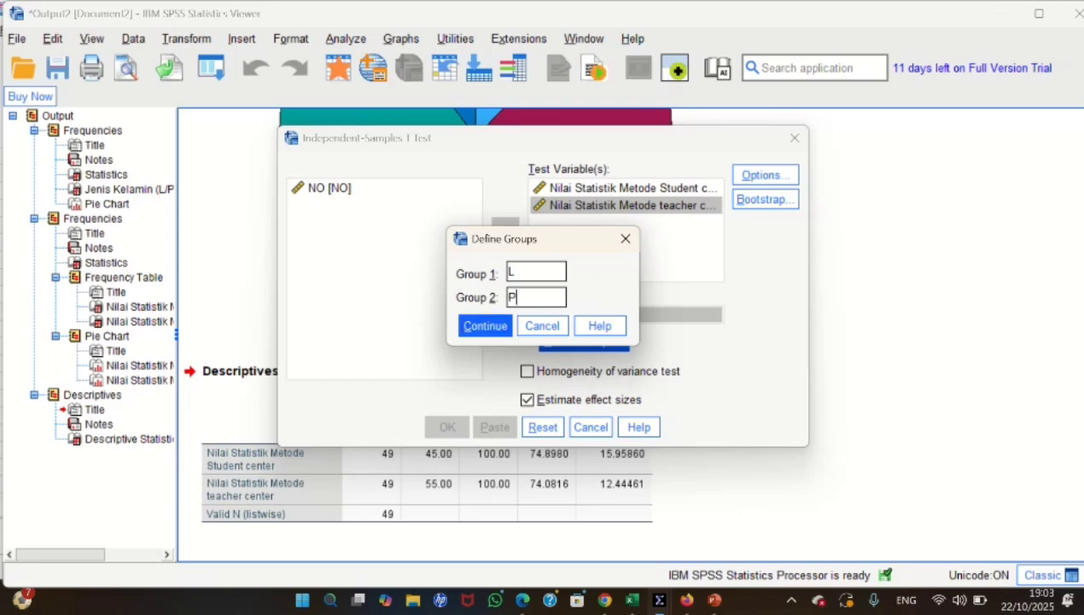
click(484, 325)
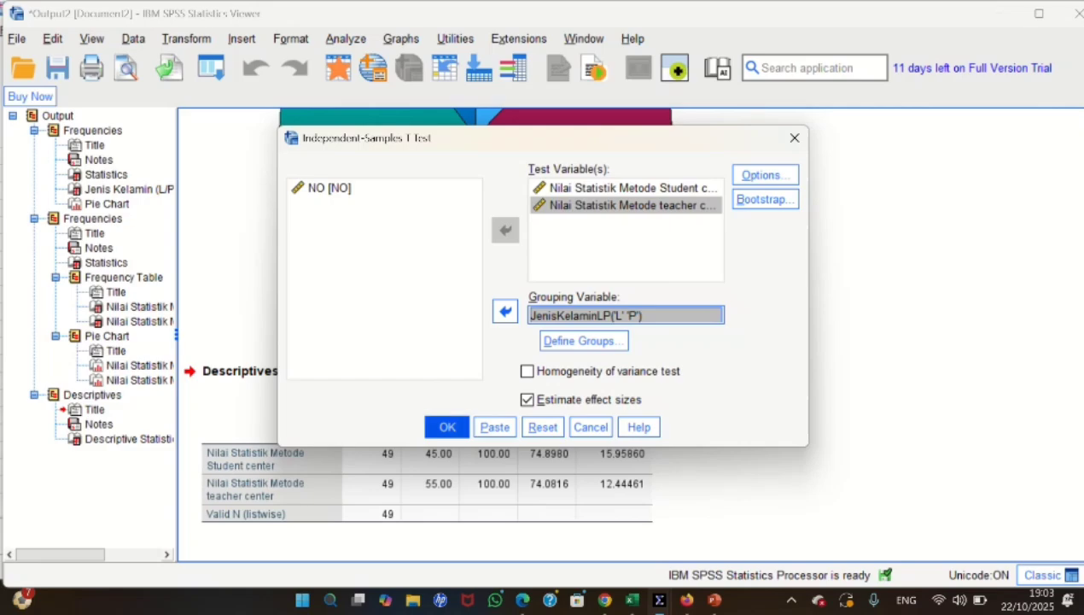
Run the independent-samples t test and review its group statistics, test results and effect sizes
click(447, 427)
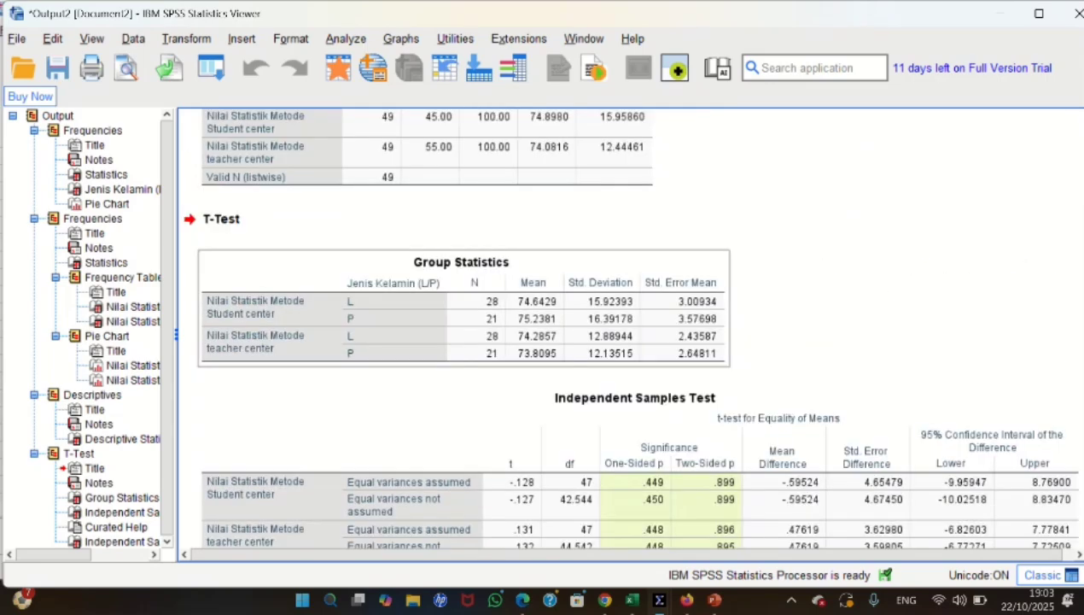
scroll(464, 337, down, 1)
scroll(543, 380, down, 2)
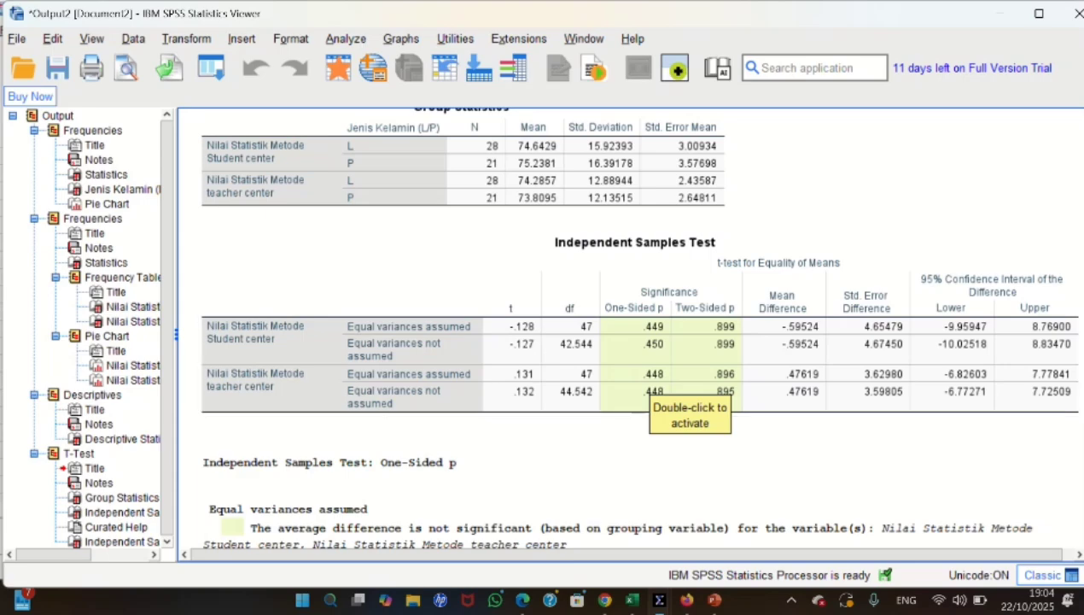
scroll(692, 401, down, 4)
scroll(692, 401, down, 6)
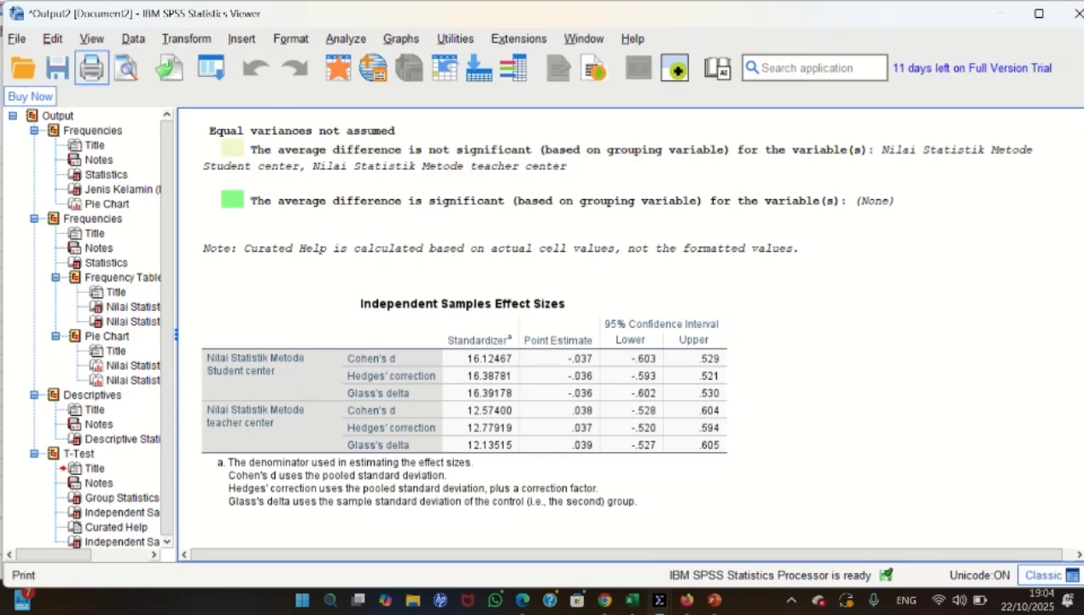
Create a new empty dataset
key(alt+f)
key(Right)
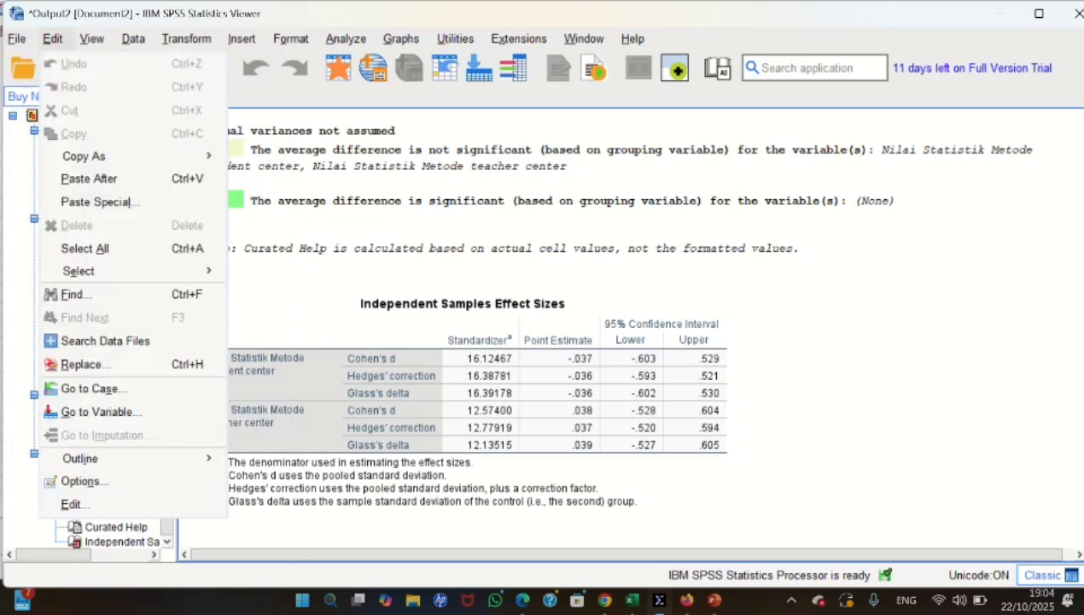
mouse_move(16, 38)
mouse_move(51, 62)
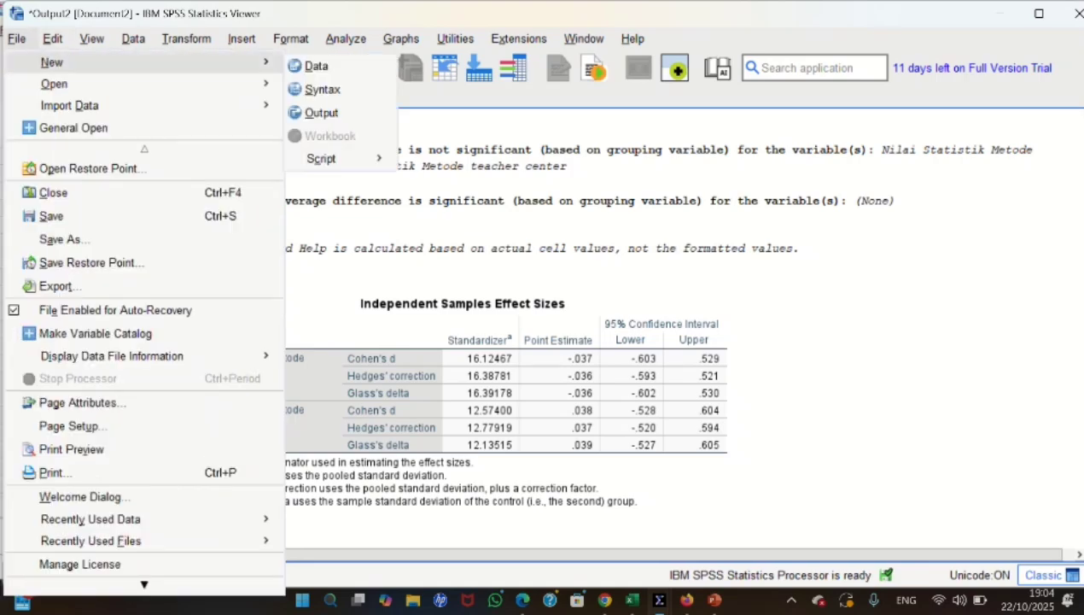
key(Right)
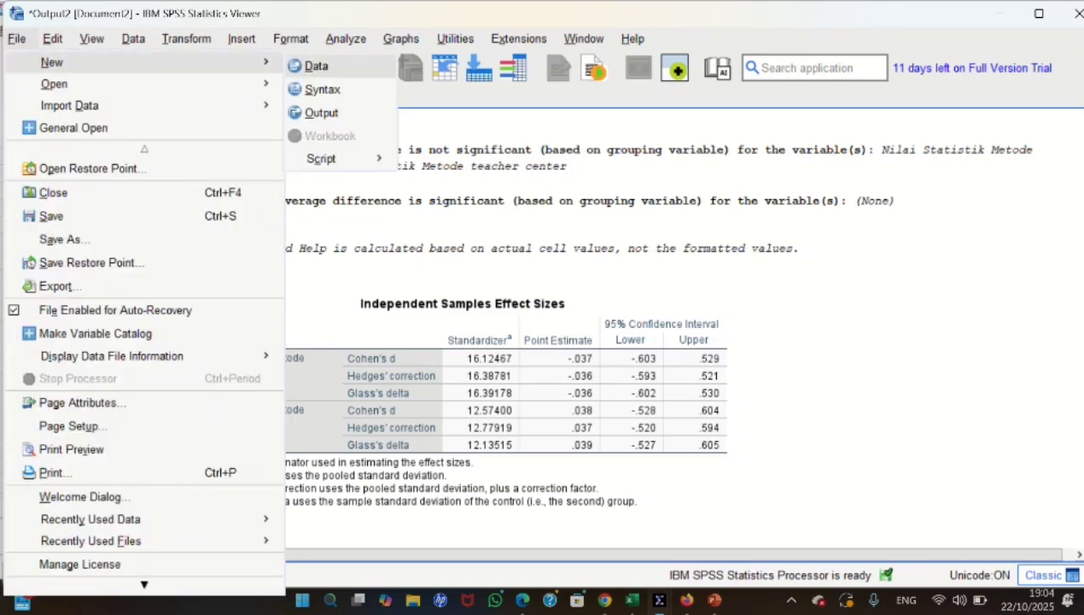
key(Return)
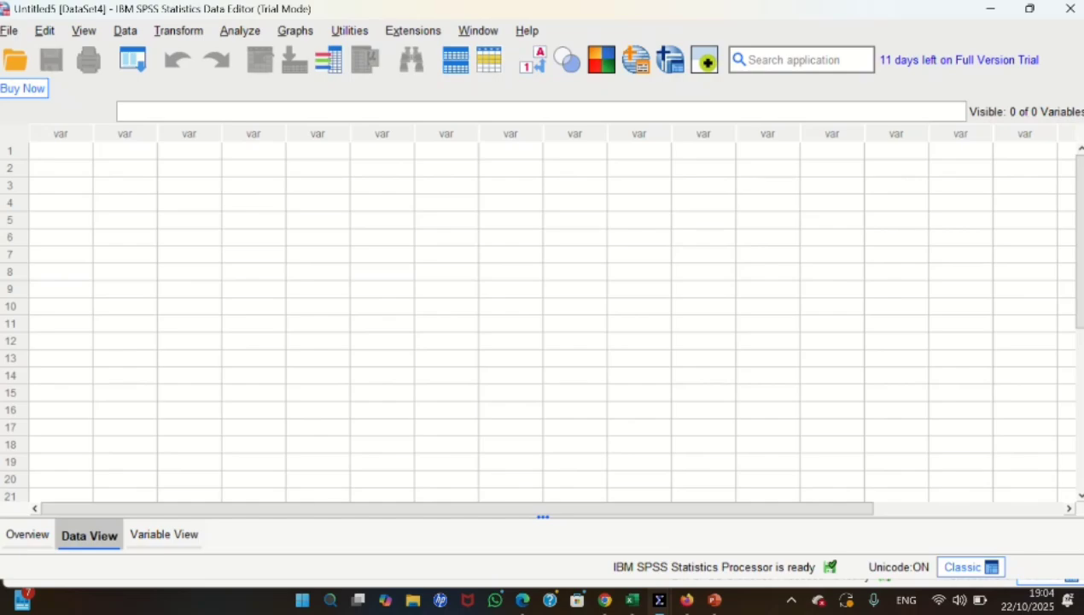
Switch to the data uji t workbook in Excel and open the Uji t paired sheet
mouse_move(632, 600)
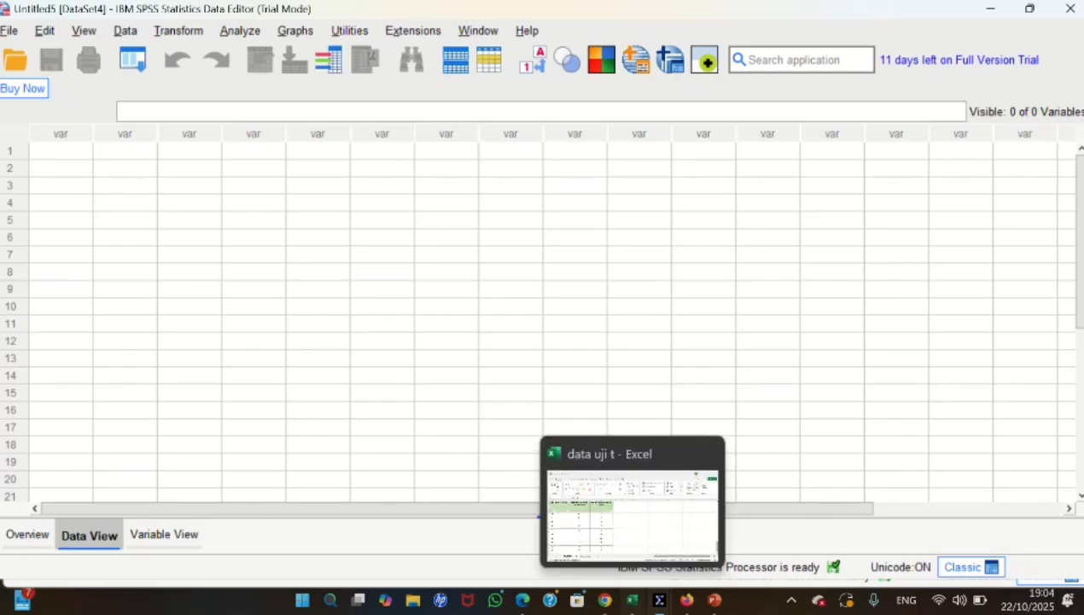
click(597, 512)
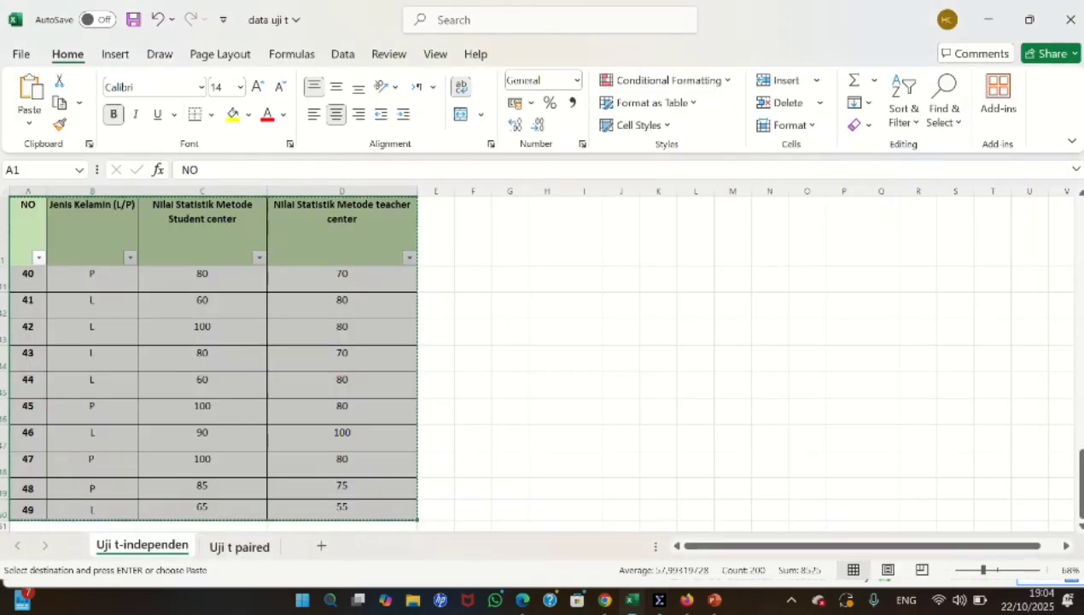
click(239, 547)
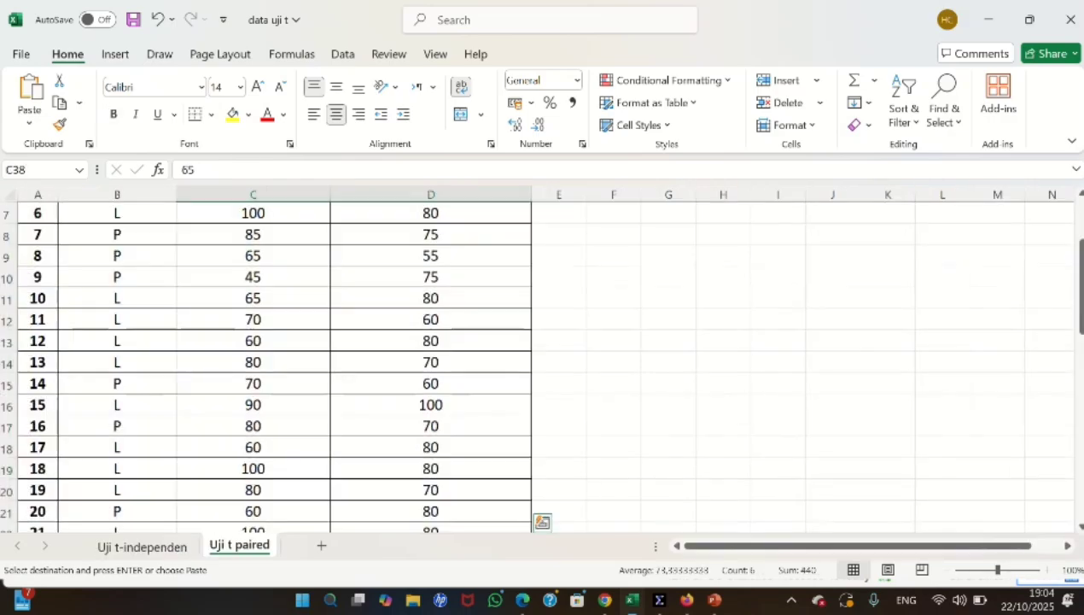
Copy the whole Uji t paired table, including its header row and all 49 numbered records
scroll(542, 367, up, 2)
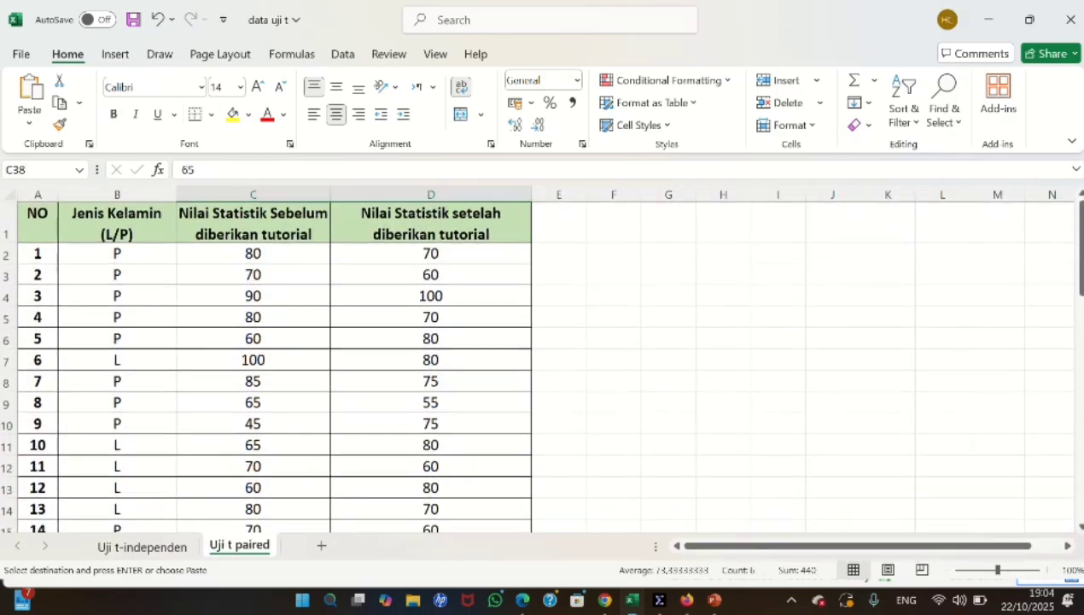
drag(36, 222, 530, 437)
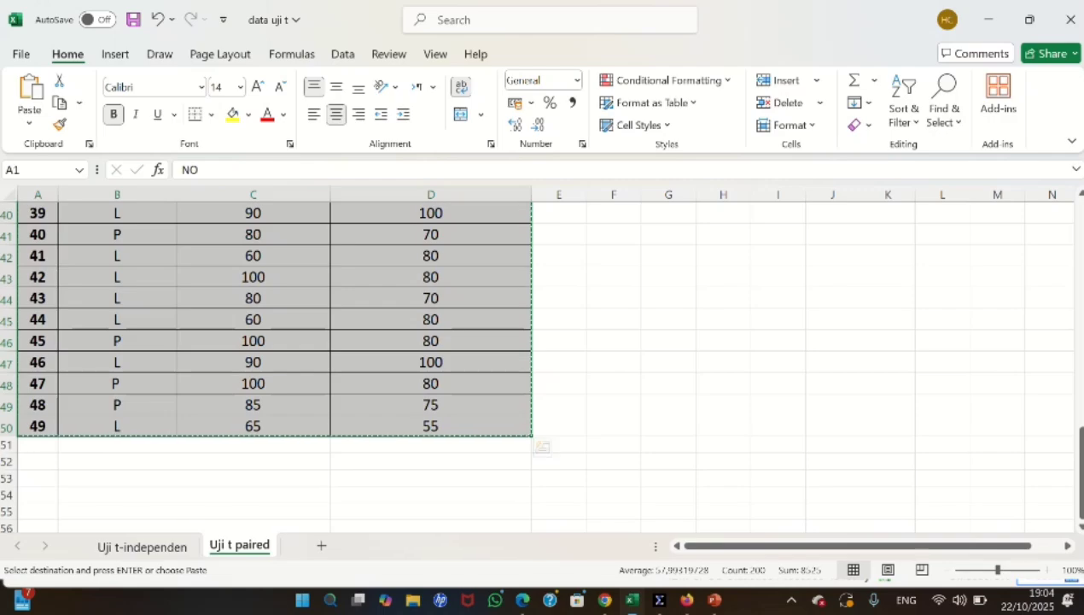
Switch to the empty SPSS dataset, paste the copied table with variable names, and widen the columns to fit those names
mouse_move(631, 600)
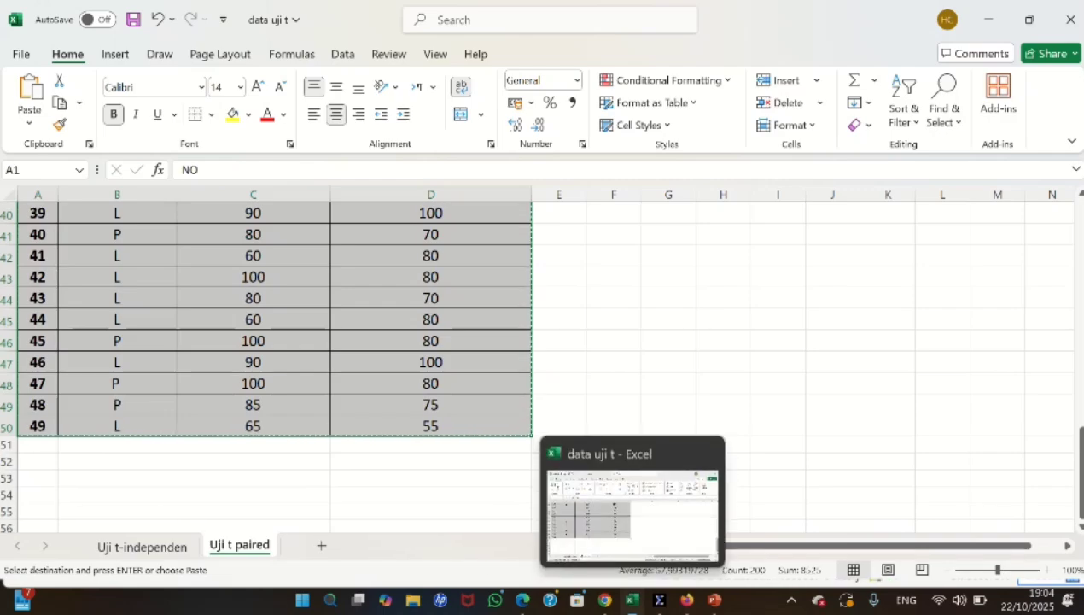
click(659, 600)
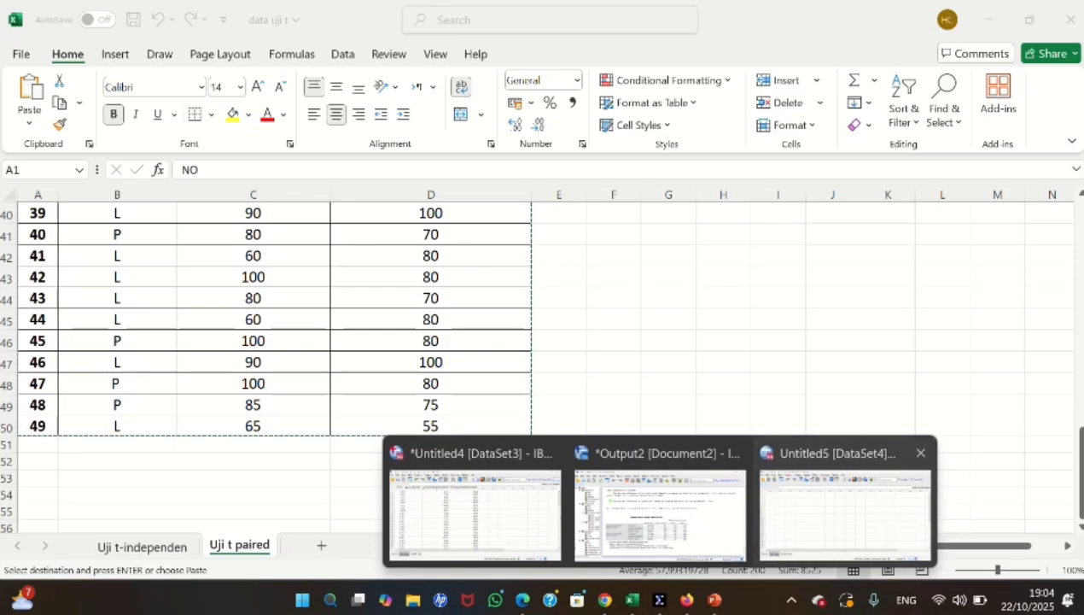
click(845, 503)
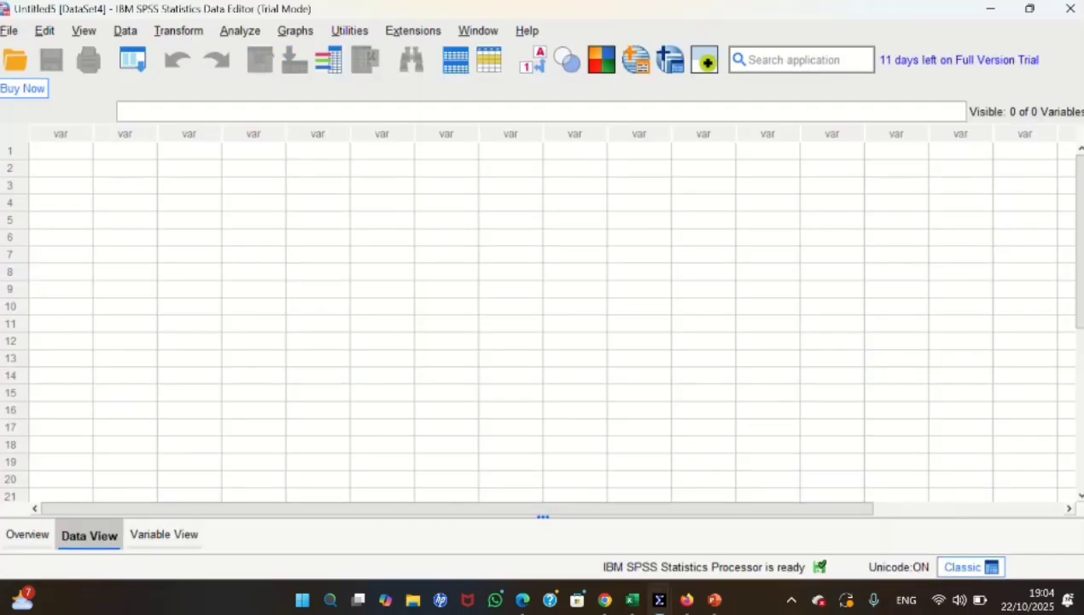
click(61, 151)
right_click(65, 151)
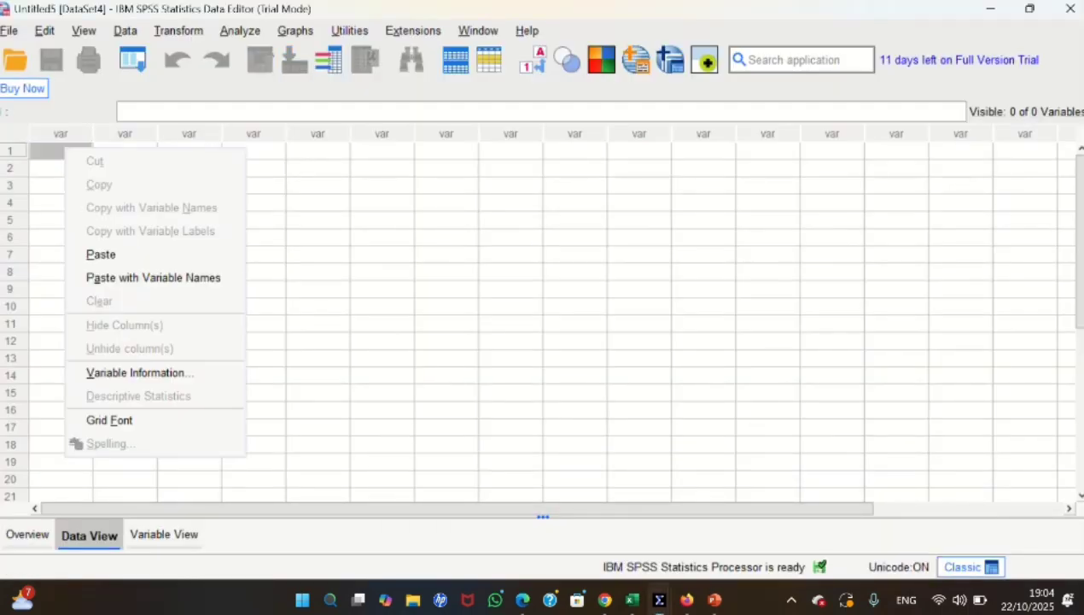
click(154, 277)
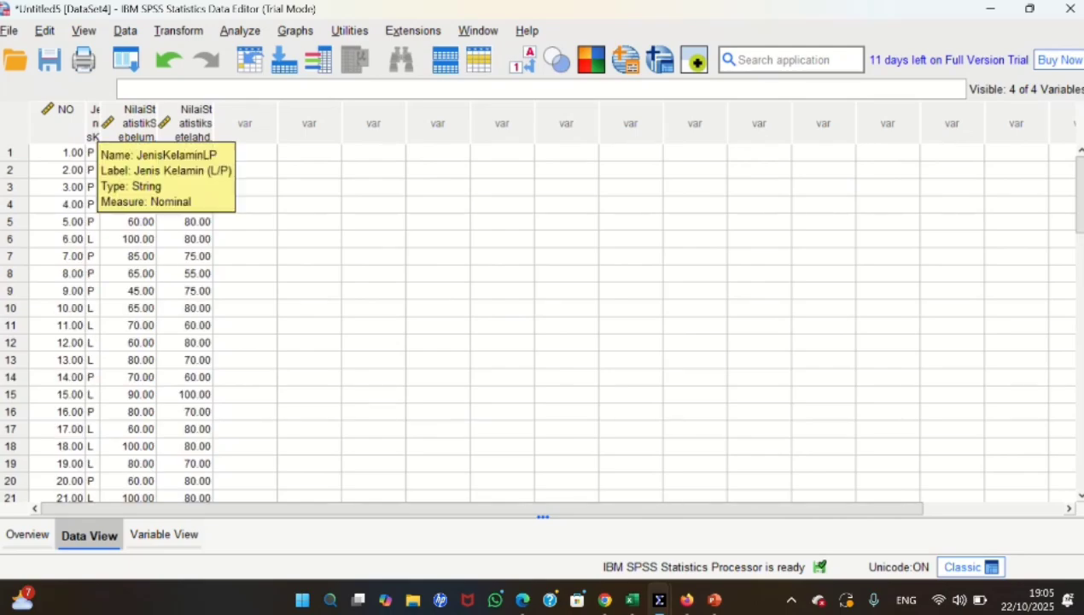
drag(100, 123, 585, 124)
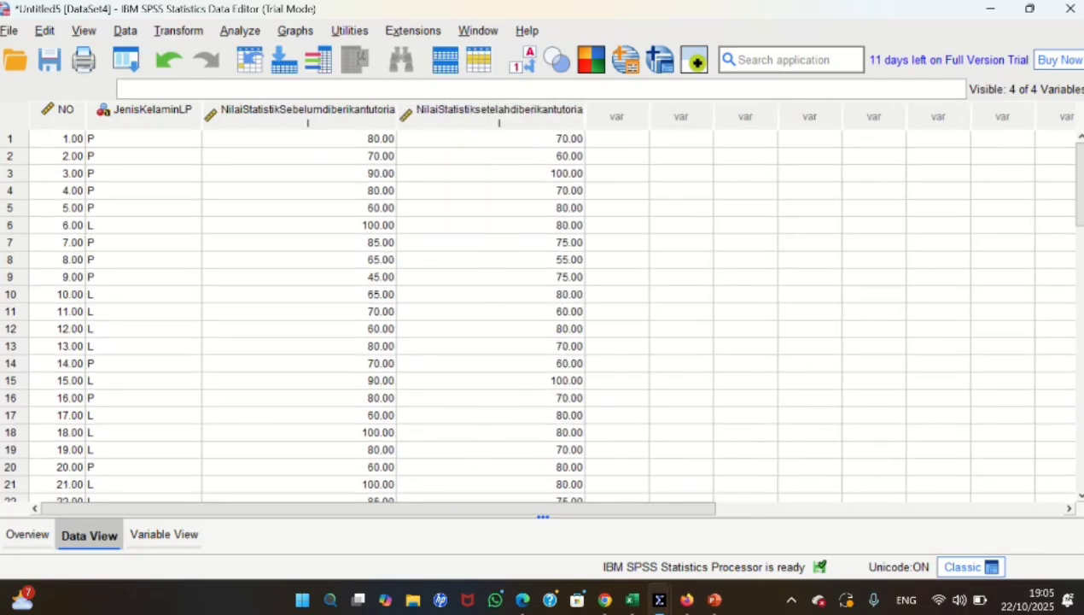
Start a Frequencies analysis and add Jenis Kelamin (L/P) as its variable
click(239, 31)
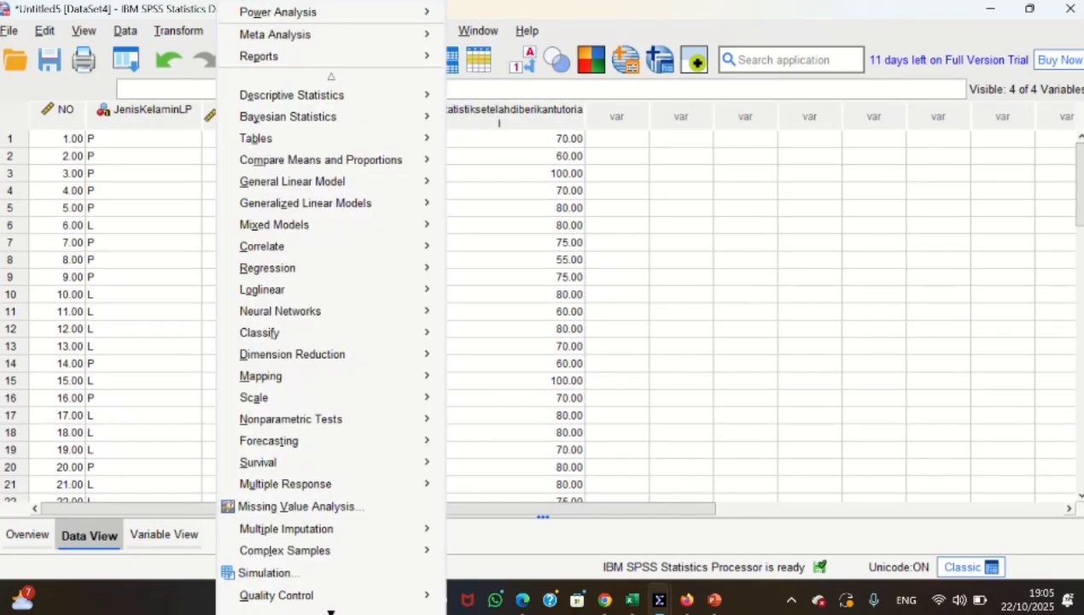
mouse_move(332, 95)
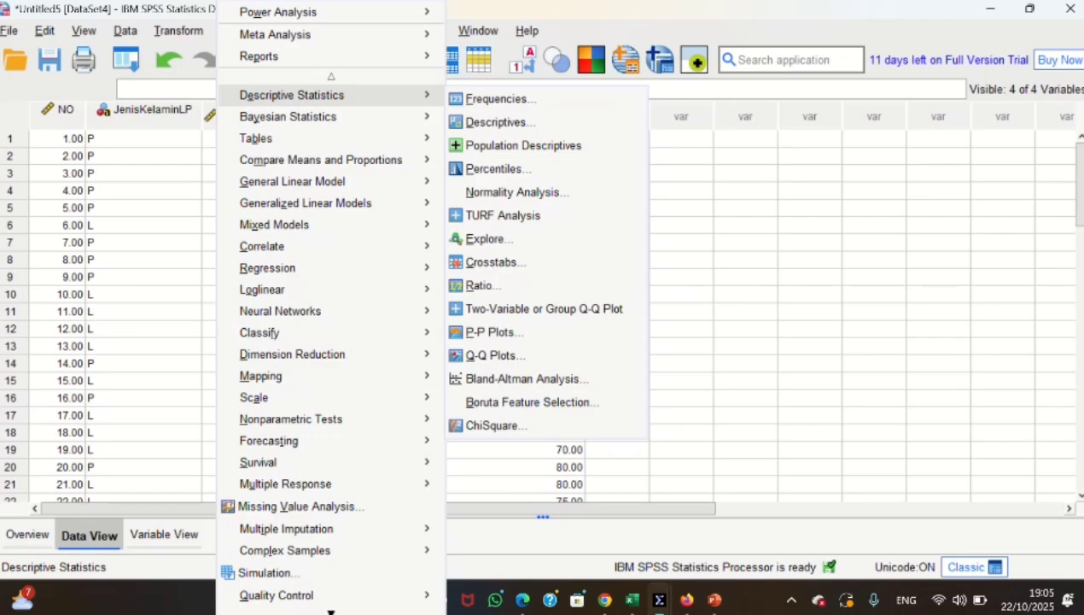
key(Down)
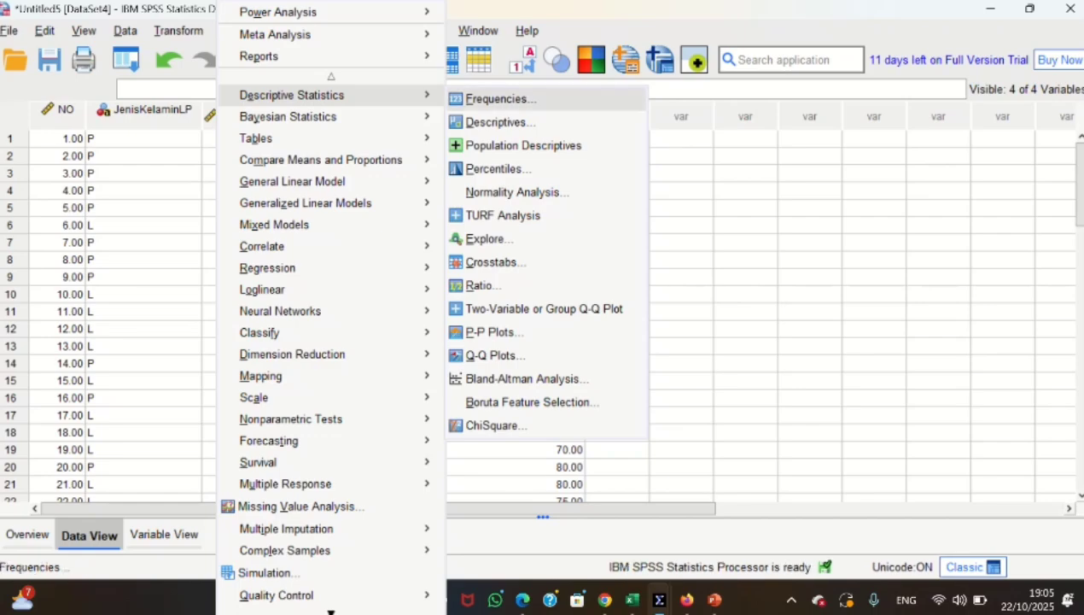
key(Return)
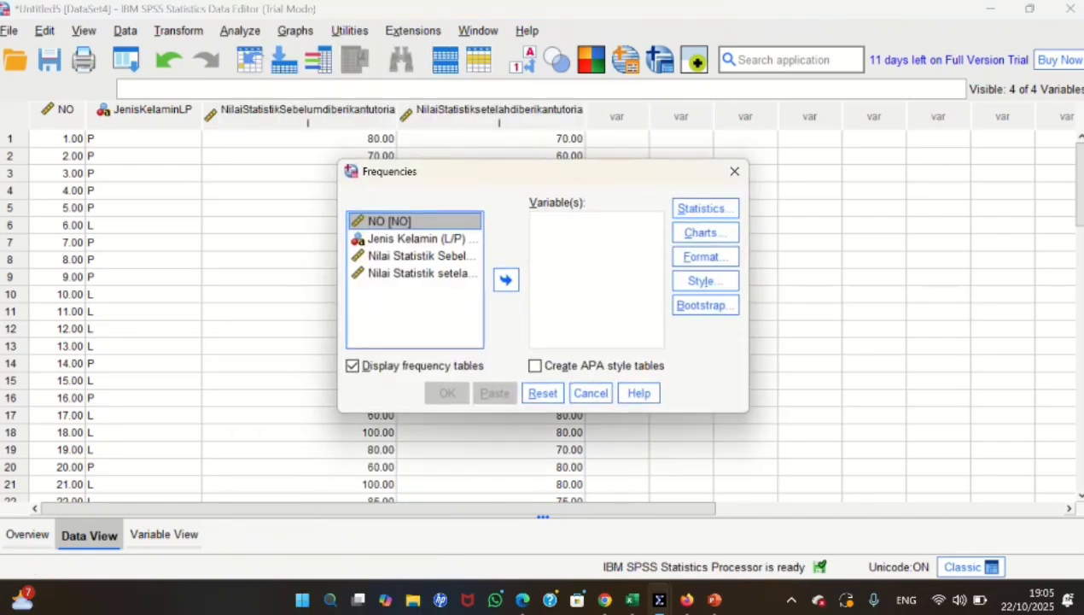
key(Down)
key(Tab)
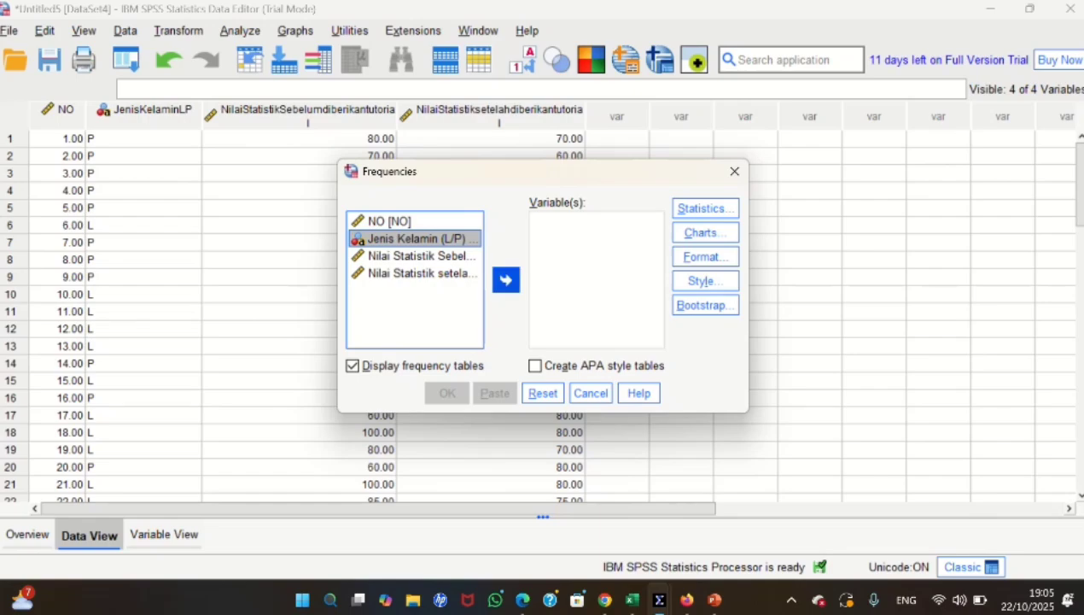
click(505, 280)
Set the chart type to pie charts with frequencies as chart values and run the Frequencies analysis
click(704, 233)
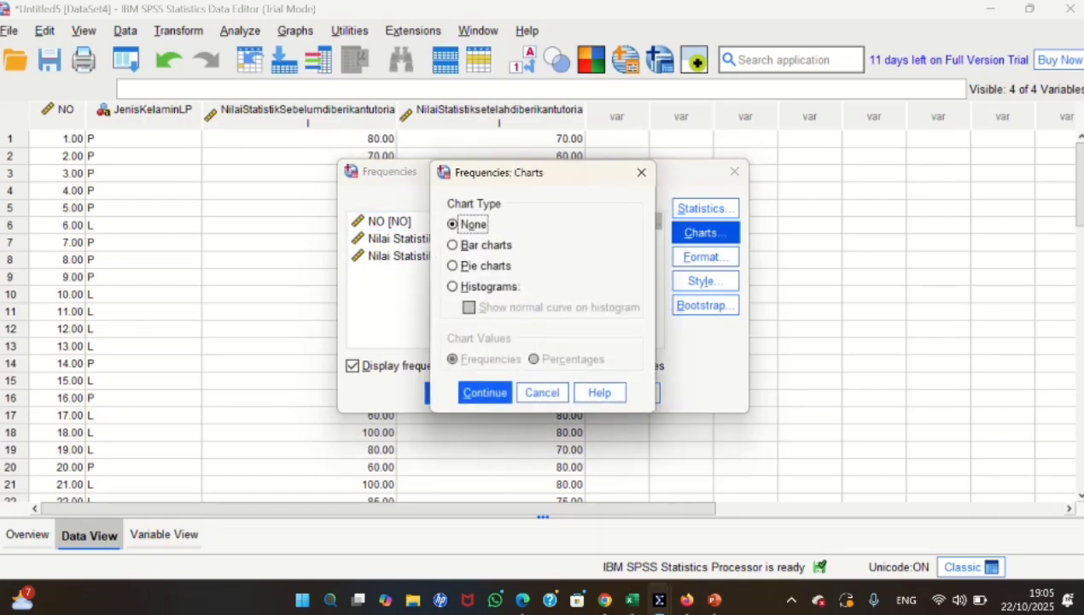
key(Down)
key(Down)
key(Tab)
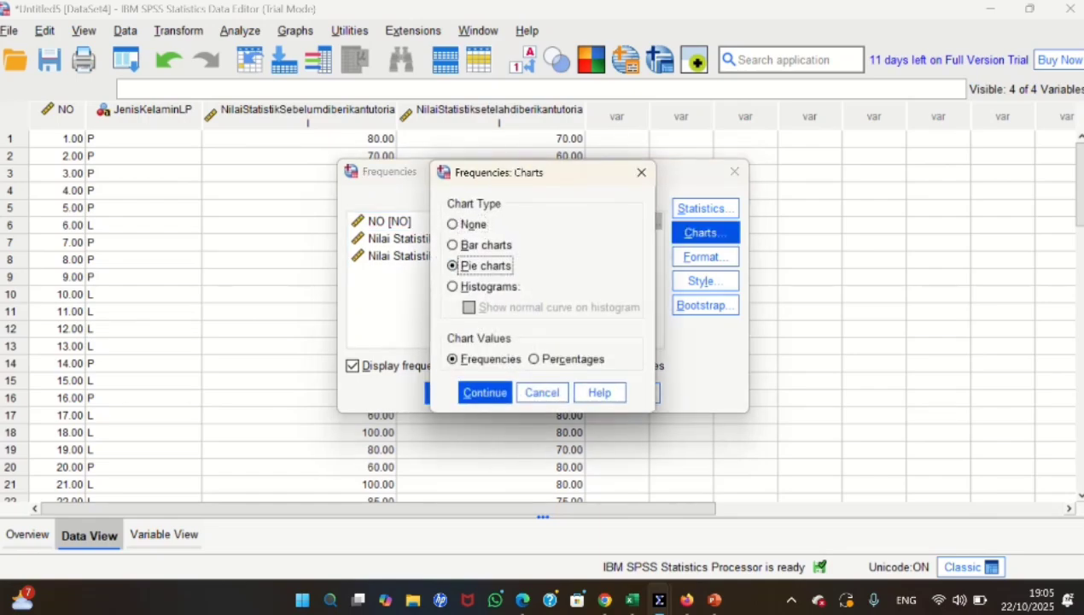
key(space)
key(Return)
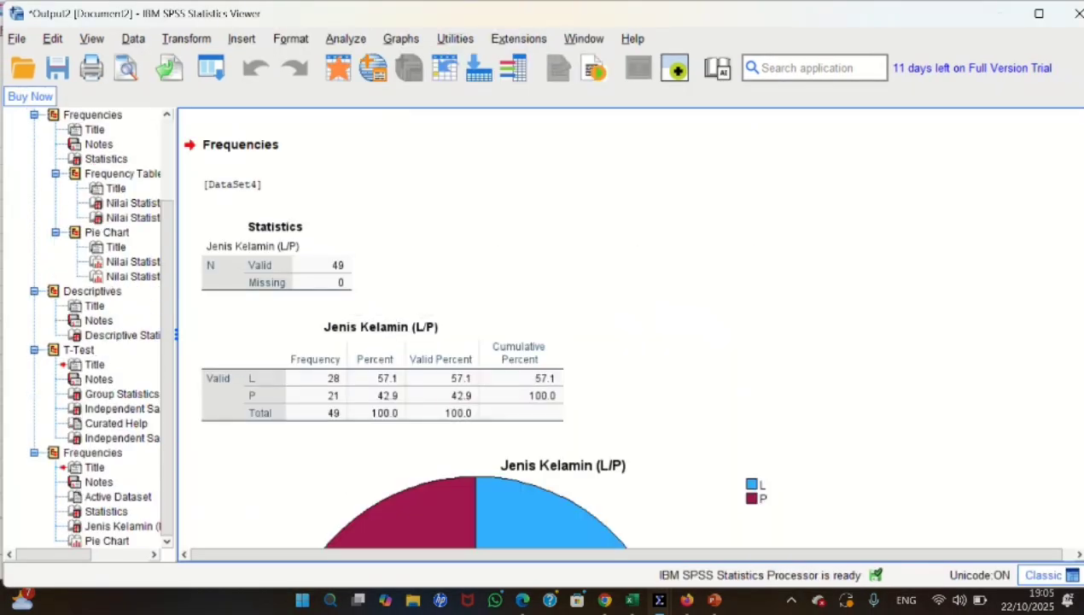
In a new Frequencies analysis, replace Jenis Kelamin (L/P) with Nilai Statistik Sebelum and Nilai Statistik setelah diberikan tutorial
key(alt+a)
key(e)
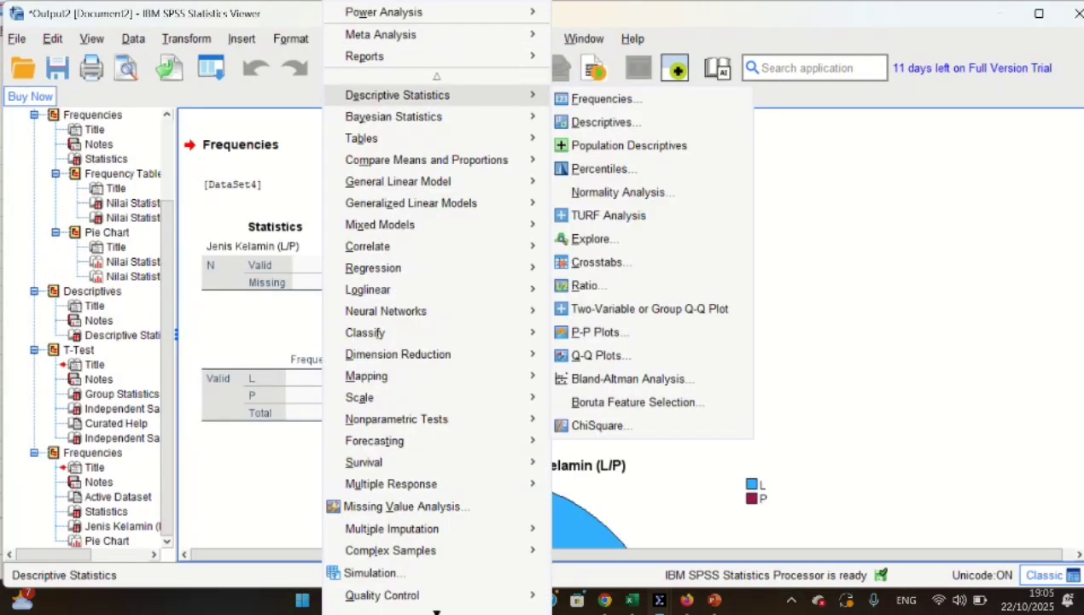
key(Down)
key(Return)
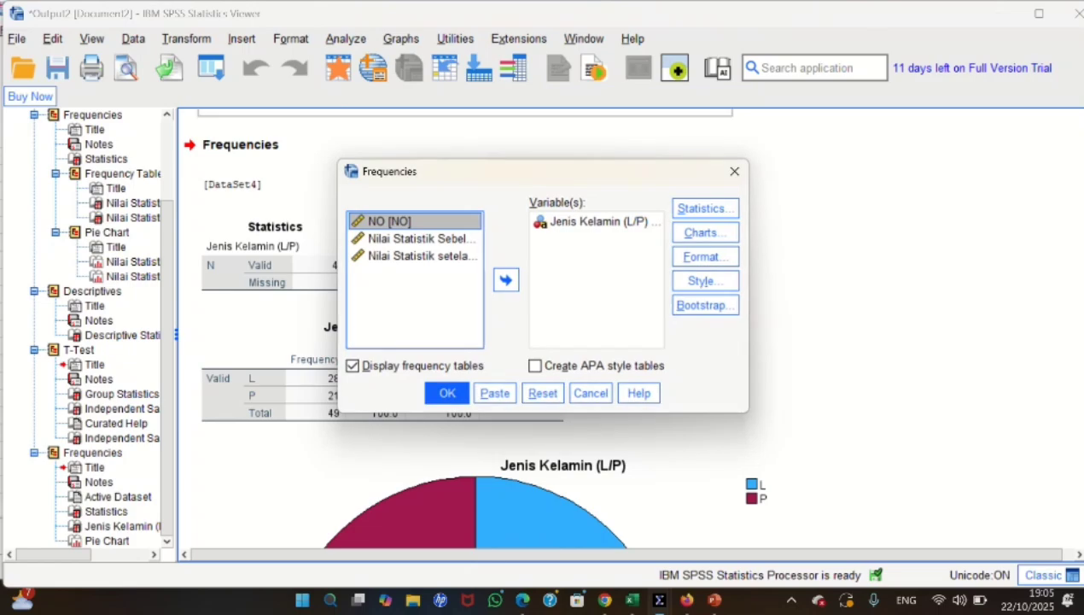
click(597, 221)
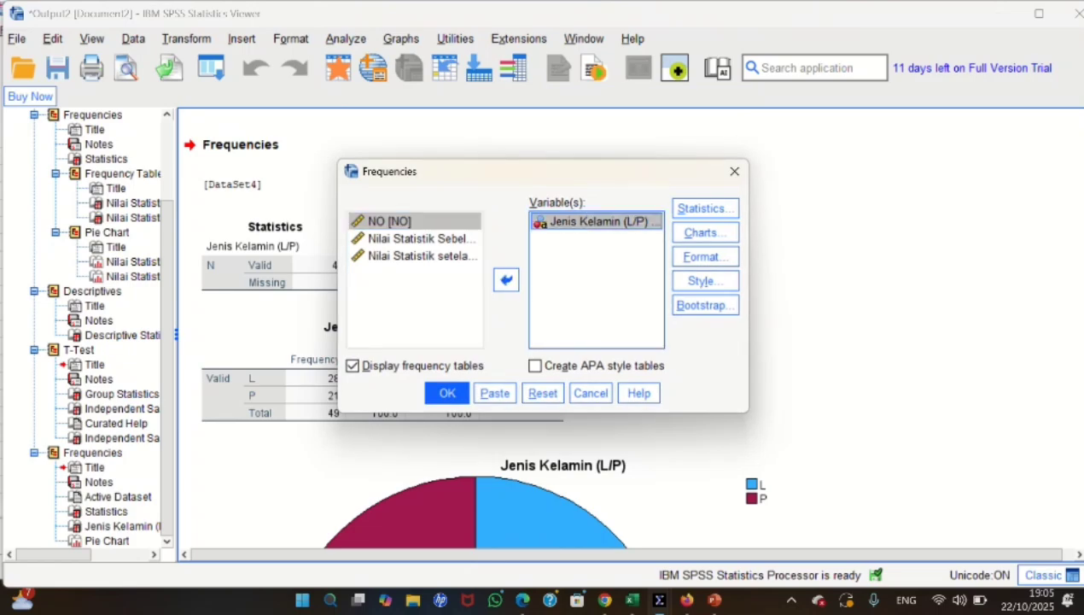
click(506, 280)
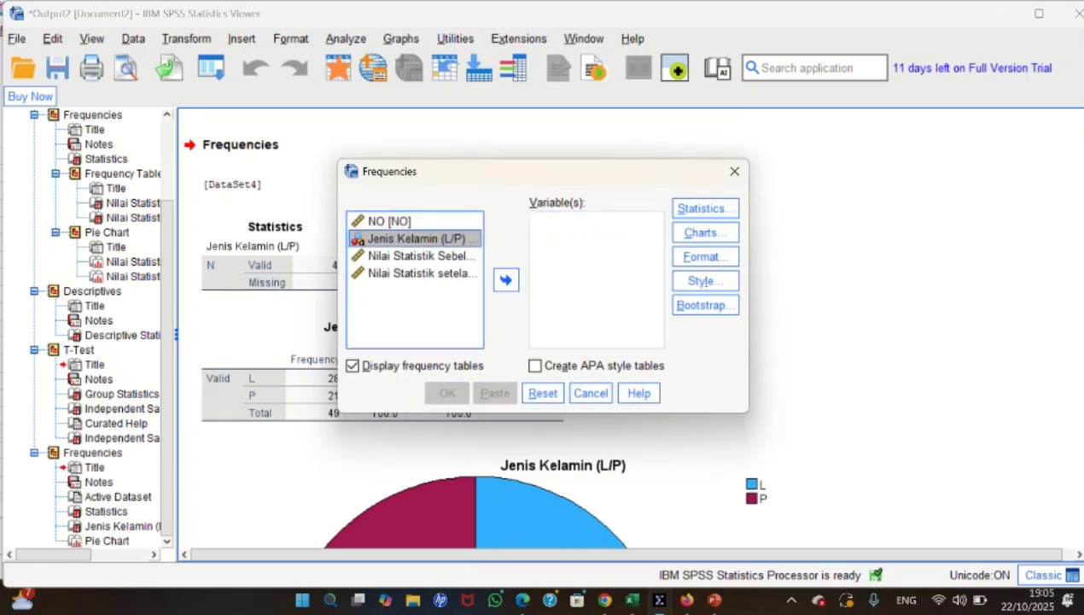
click(421, 255)
click(506, 280)
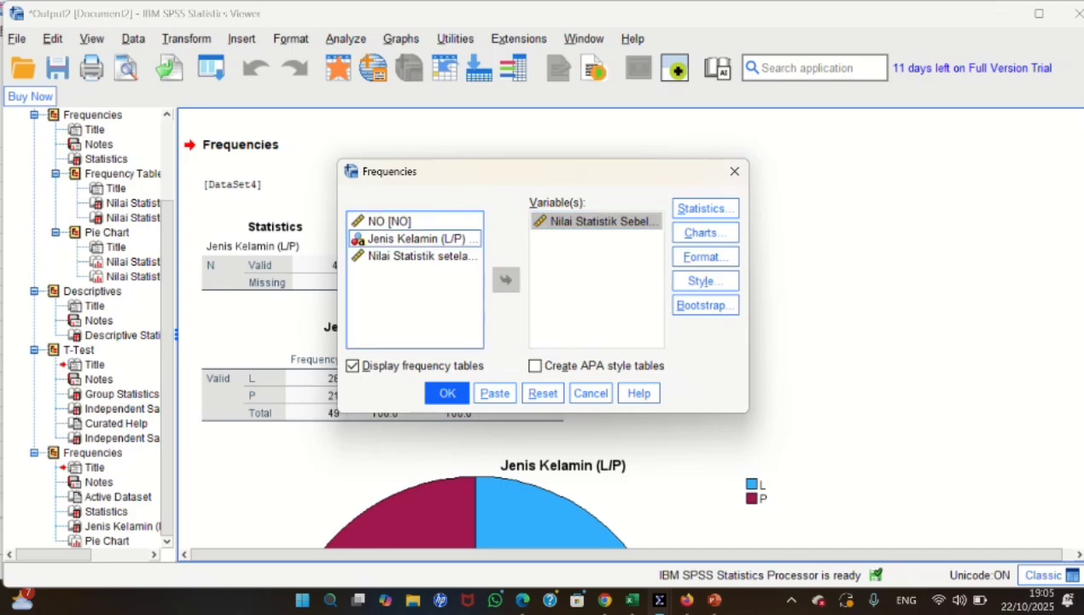
click(422, 255)
click(506, 280)
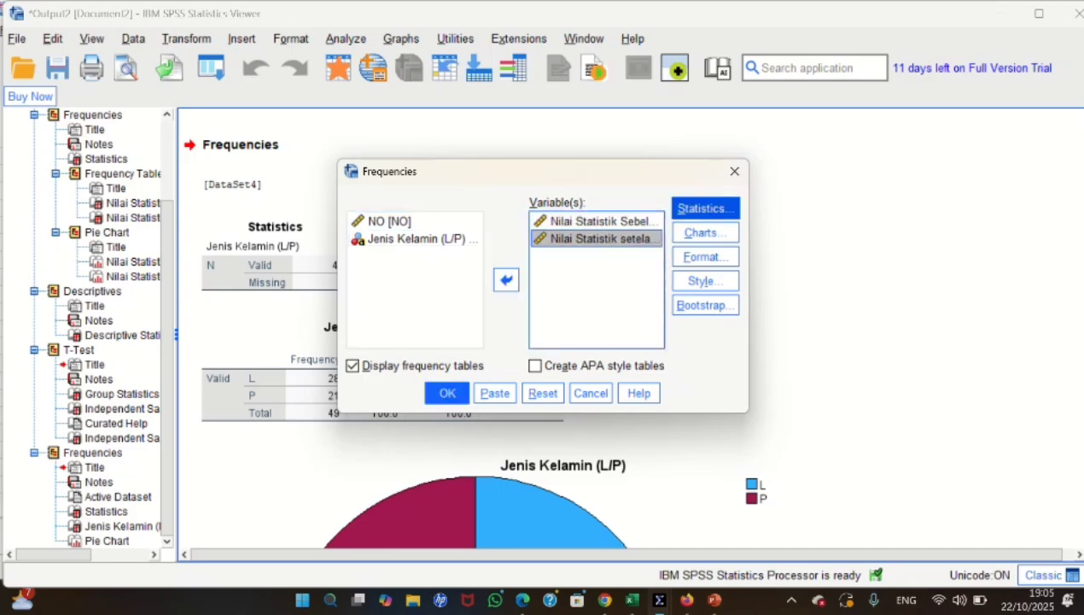
Include mean, median, mode, sum, standard deviation, minimum and maximum in the statistics and run the Frequencies analysis
click(705, 208)
click(589, 171)
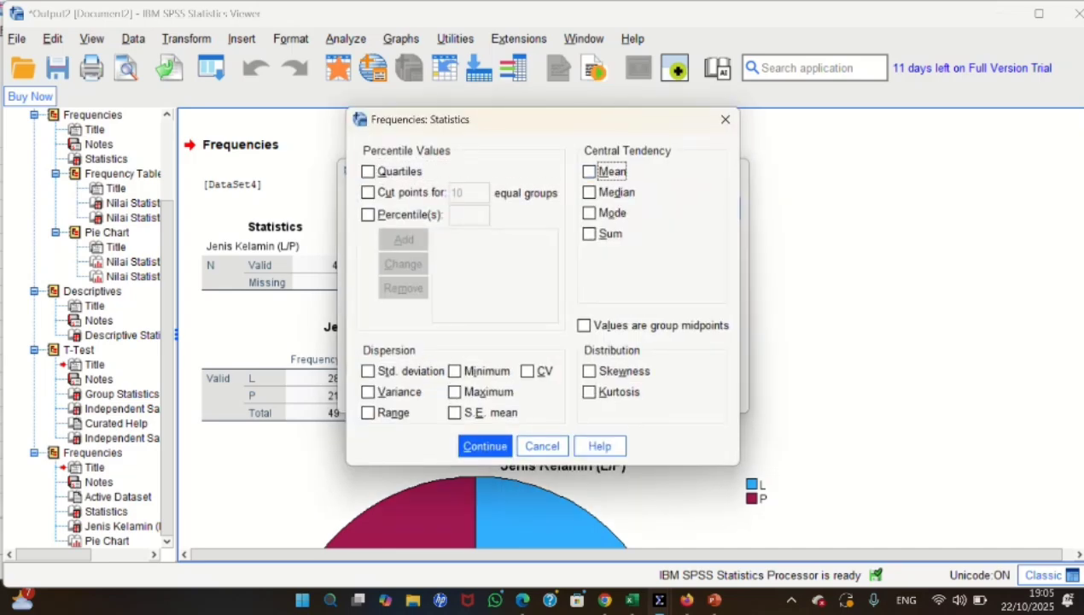
click(589, 192)
click(589, 213)
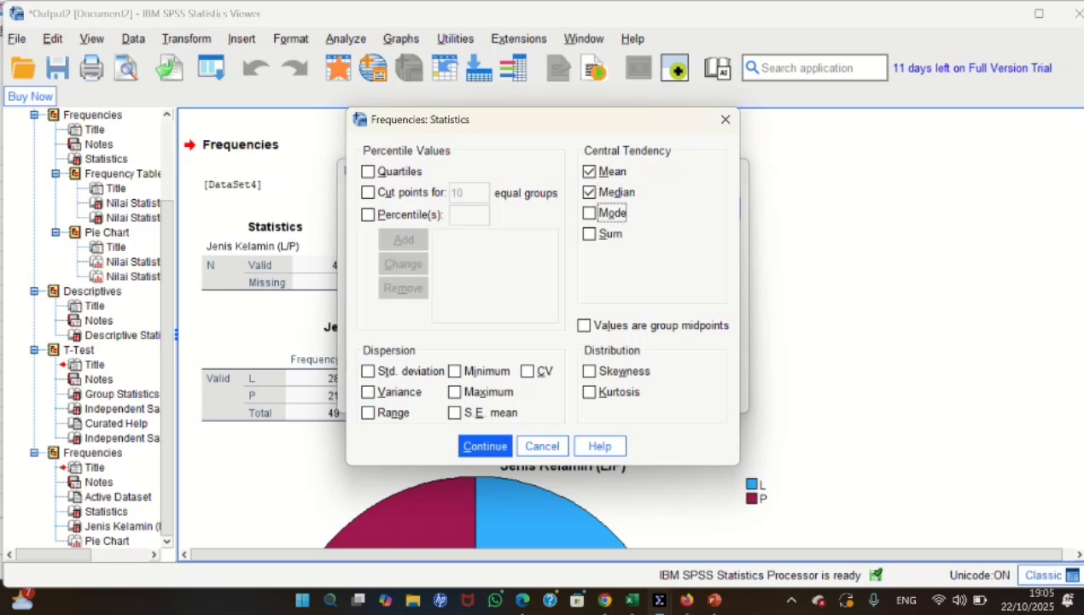
click(589, 233)
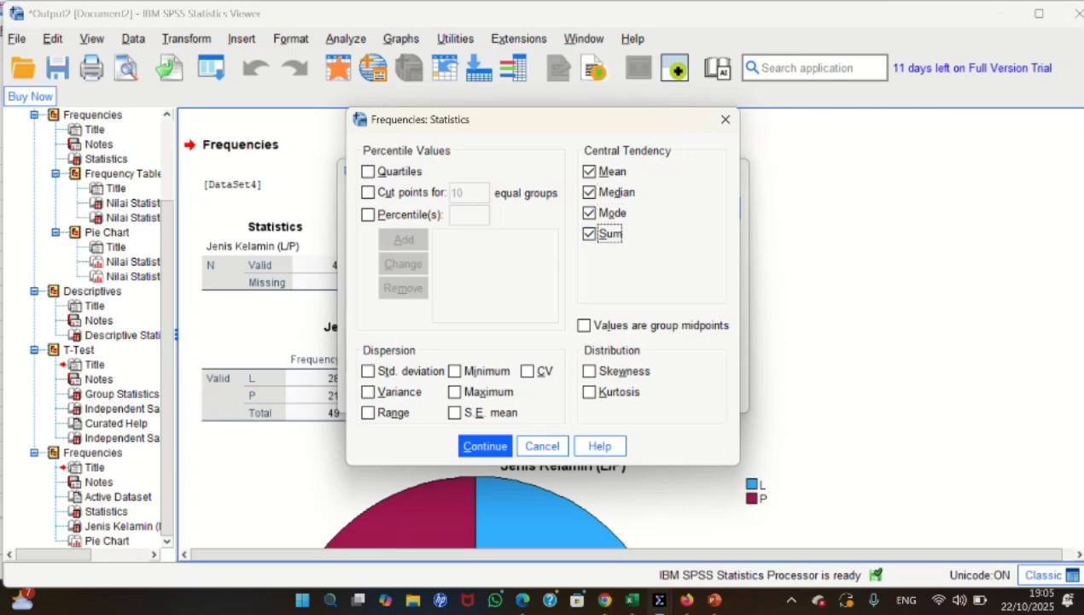
click(368, 371)
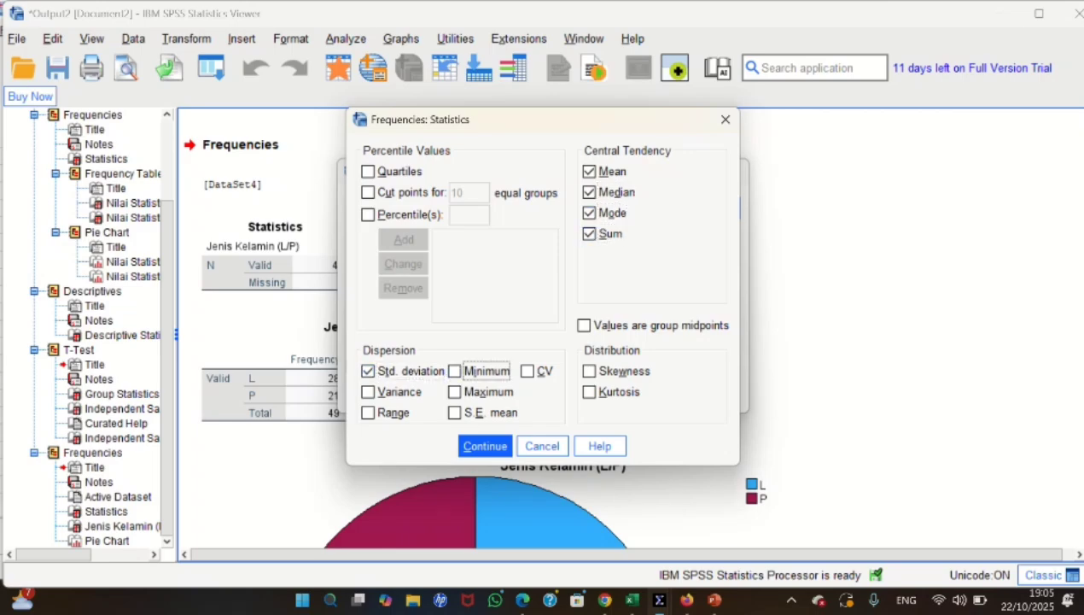
click(454, 371)
click(454, 391)
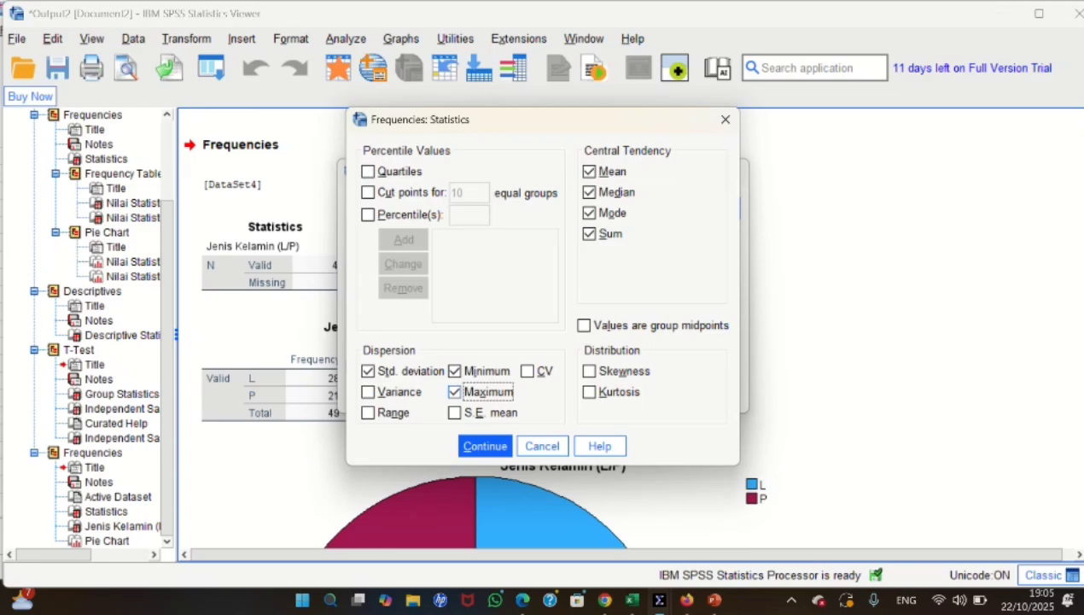
click(485, 445)
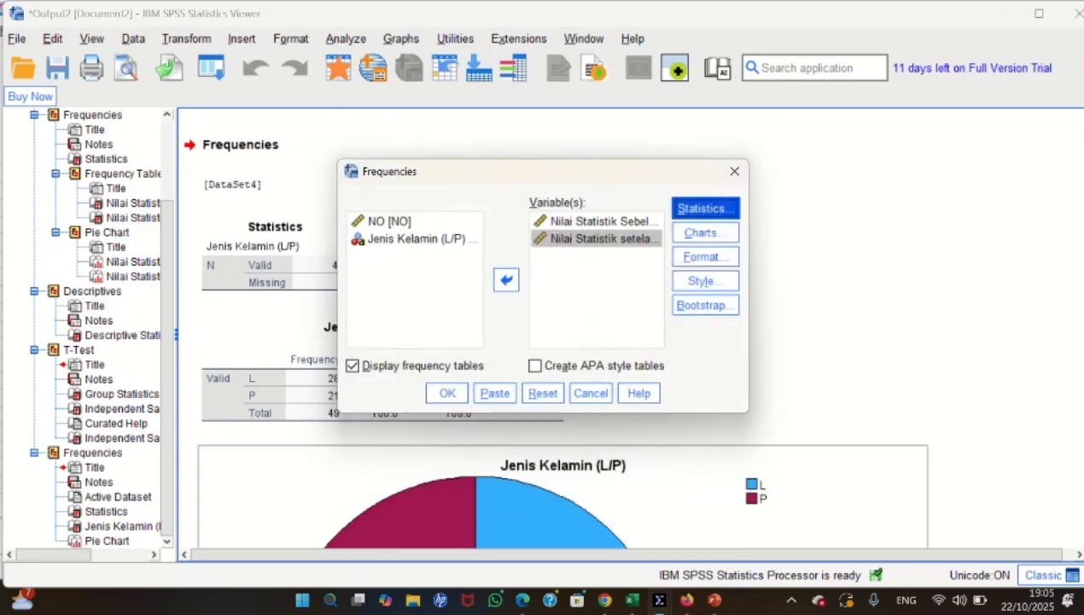
click(447, 392)
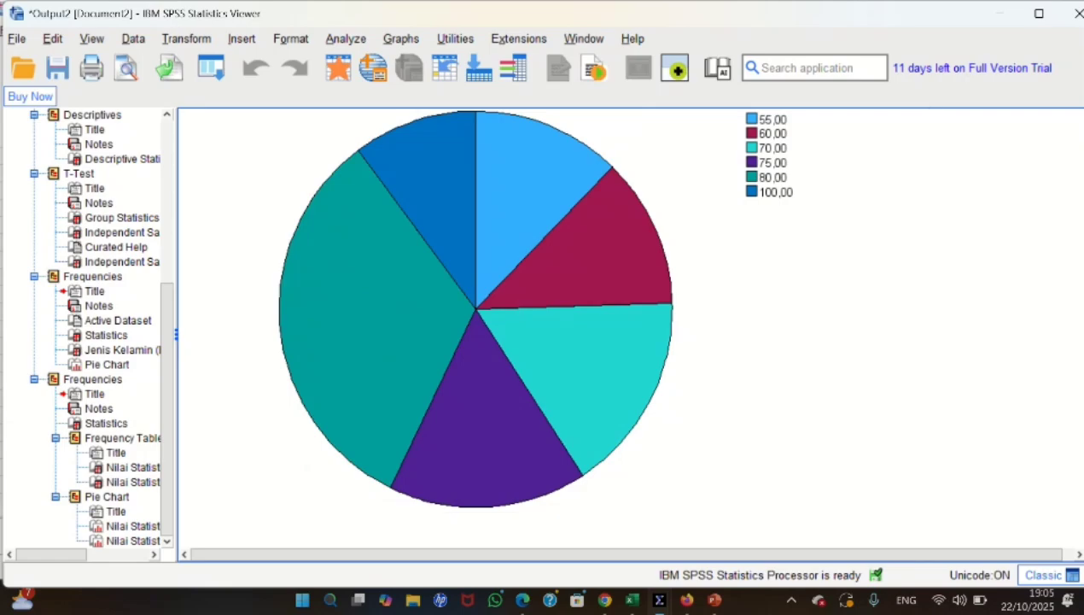
Run a Descriptives analysis on Nilai Statistik Sebelum and Nilai Statistik setelah diberikan tutorial
key(alt+a)
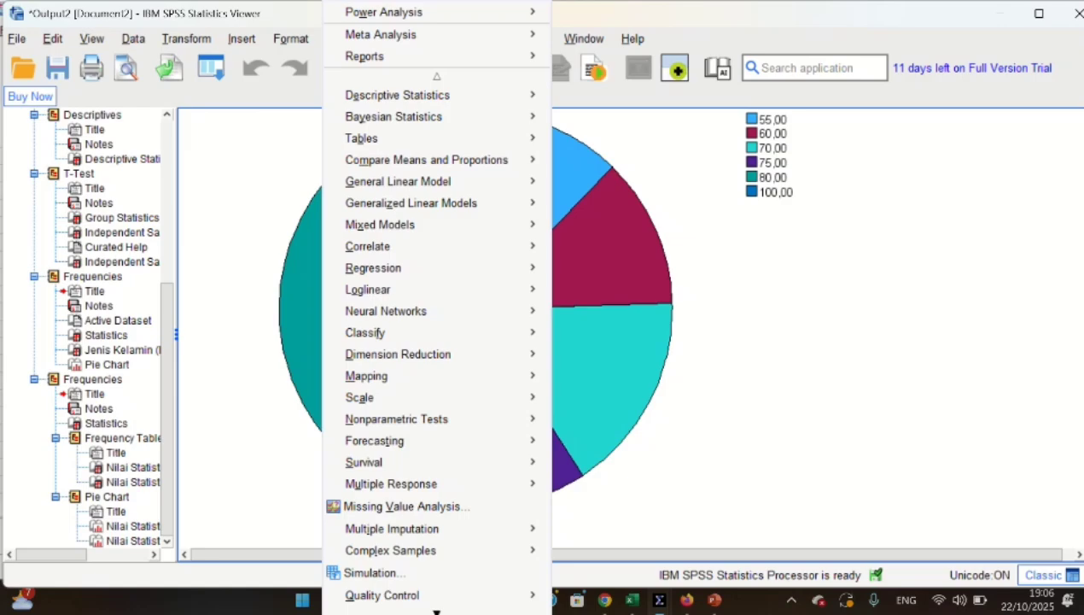
key(Down)
key(Down)
key(Down)
key(Down)
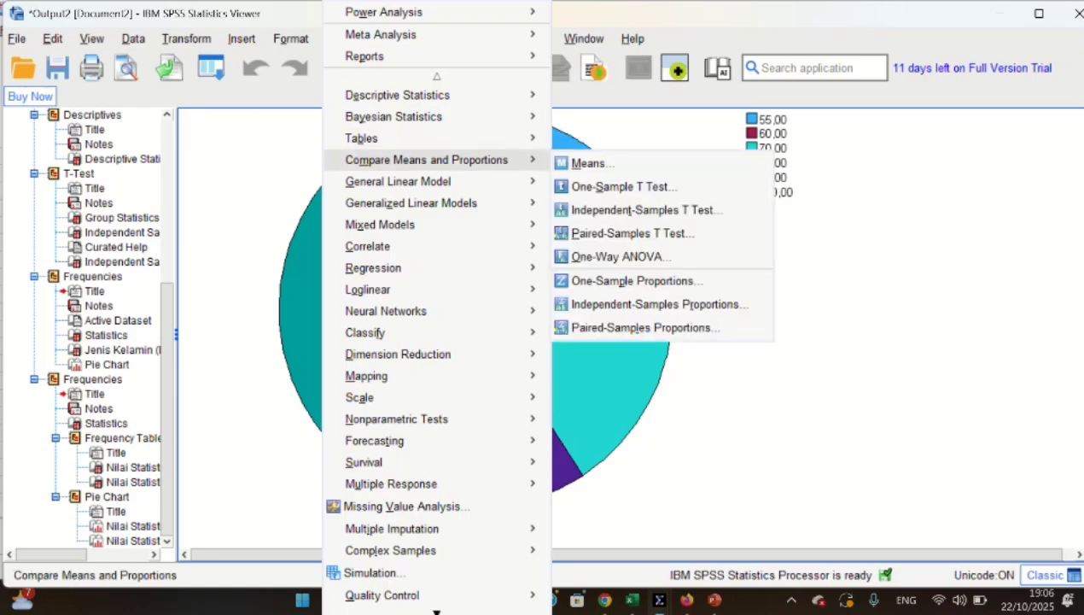
key(Up)
key(Up)
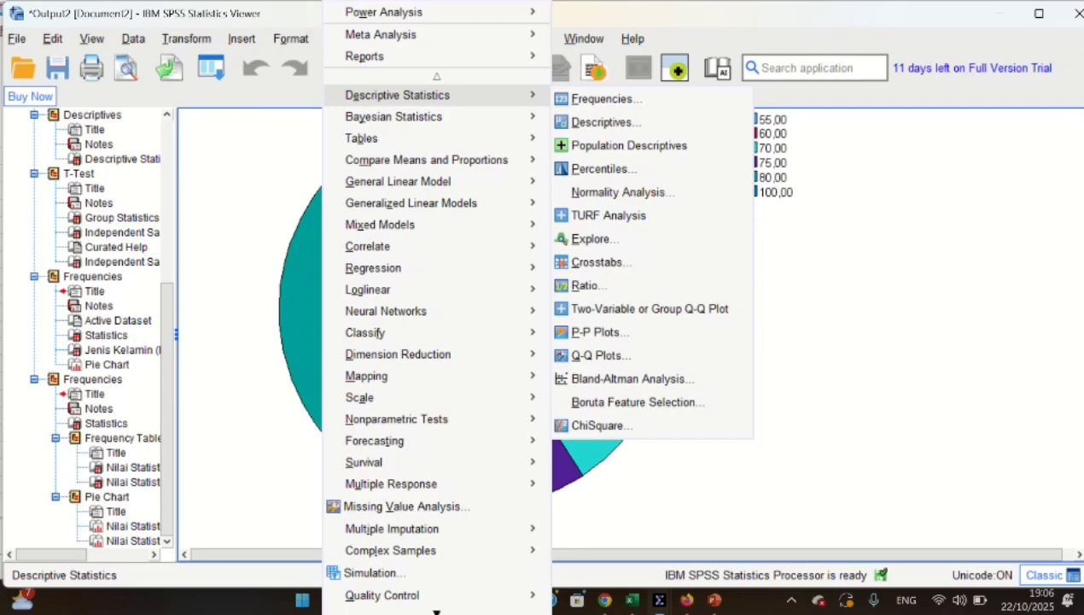
key(Right)
key(Down)
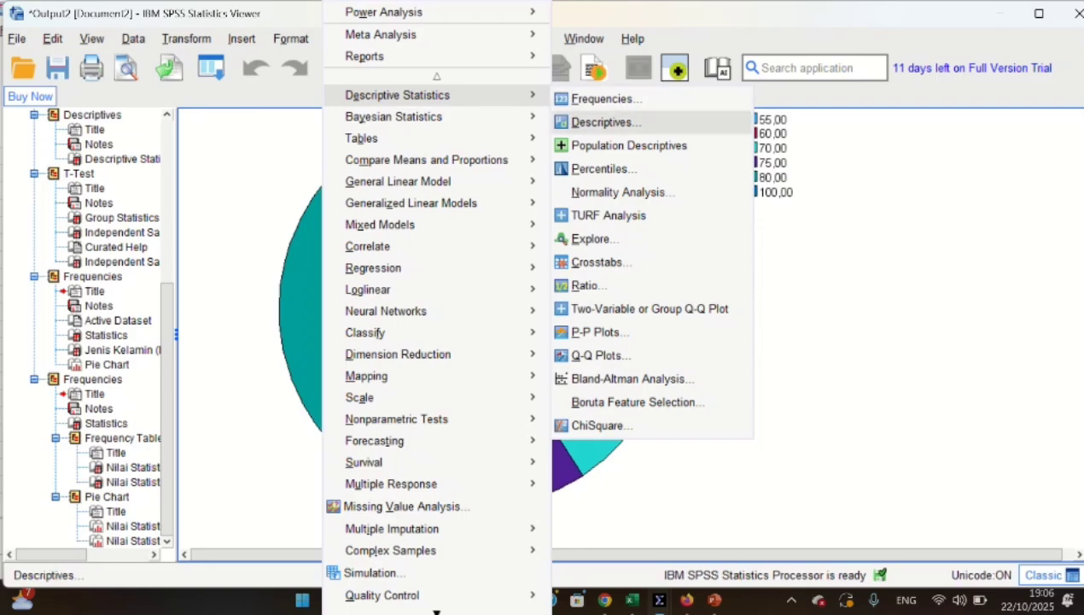
key(Return)
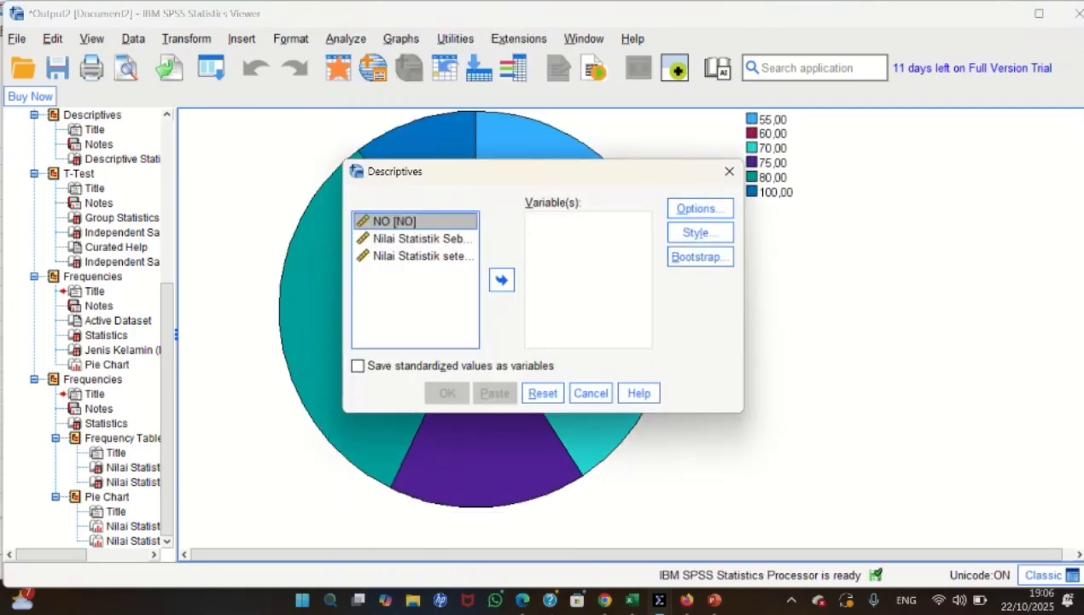
key(Down)
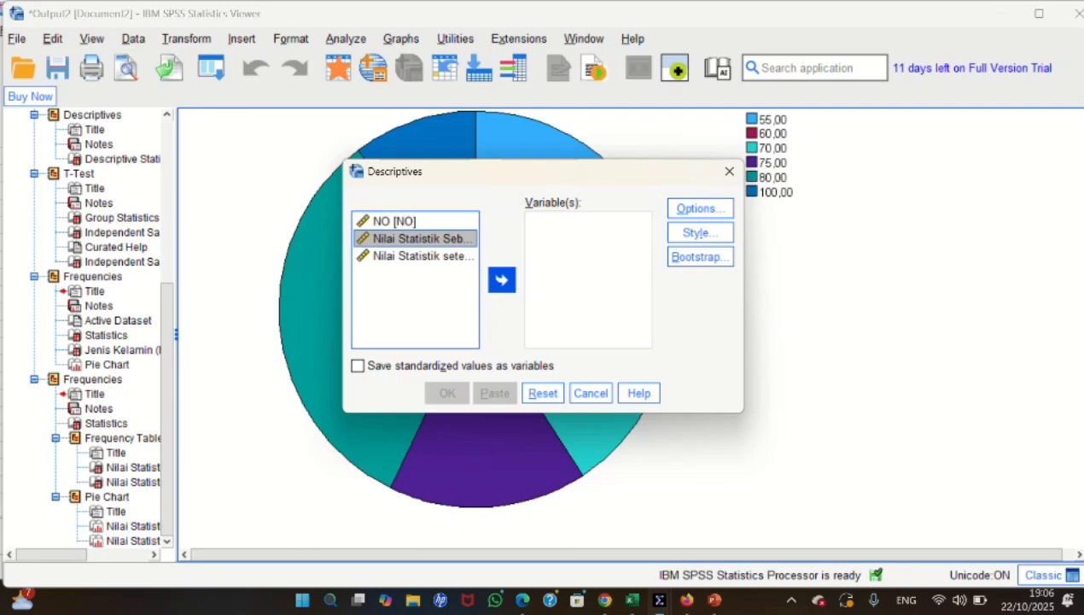
click(501, 279)
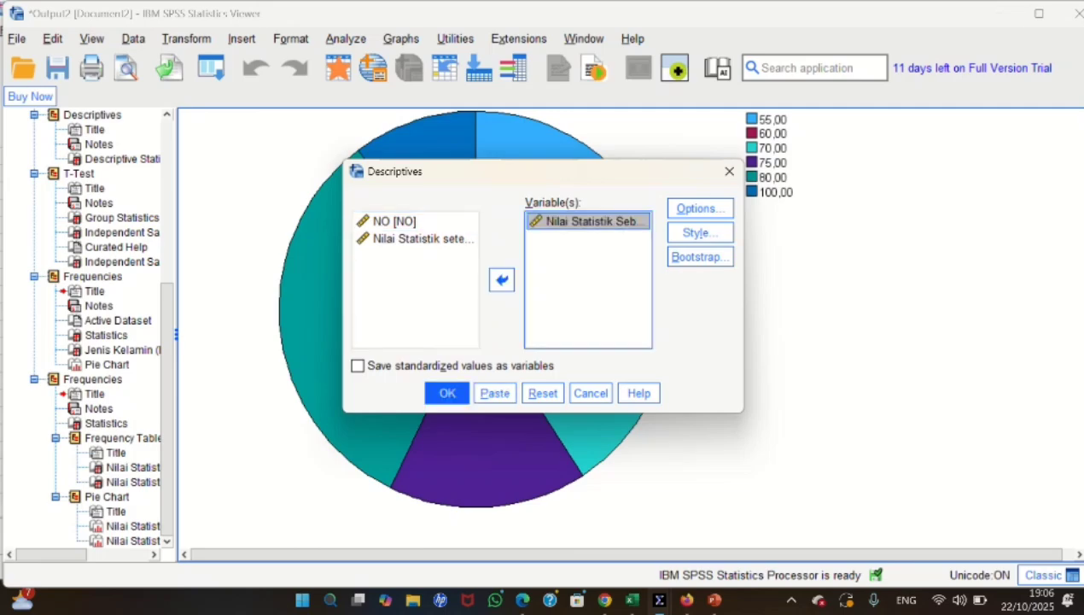
click(415, 238)
click(501, 279)
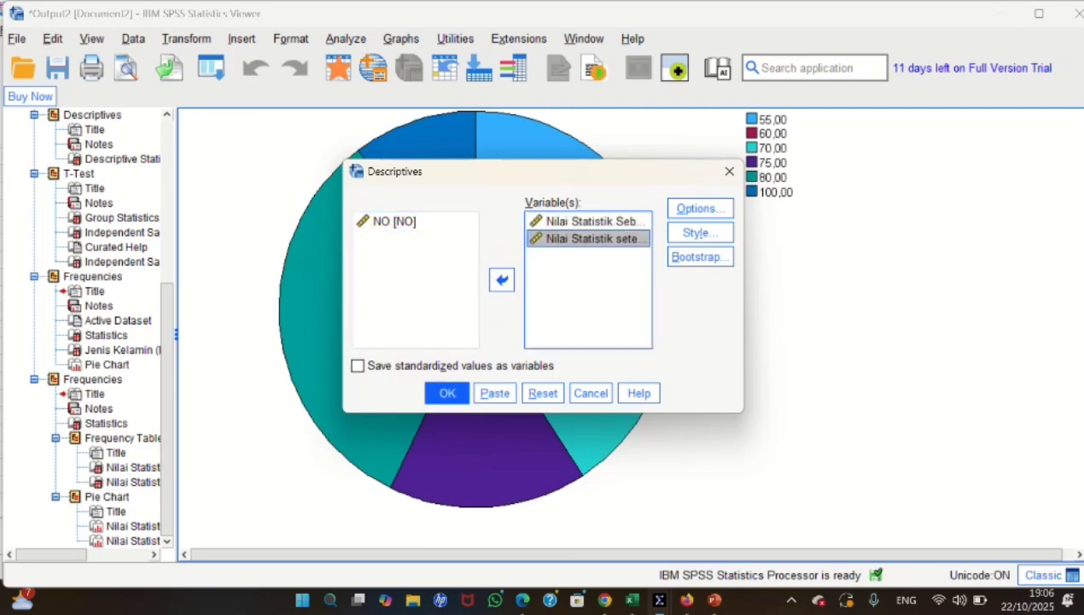
key(Return)
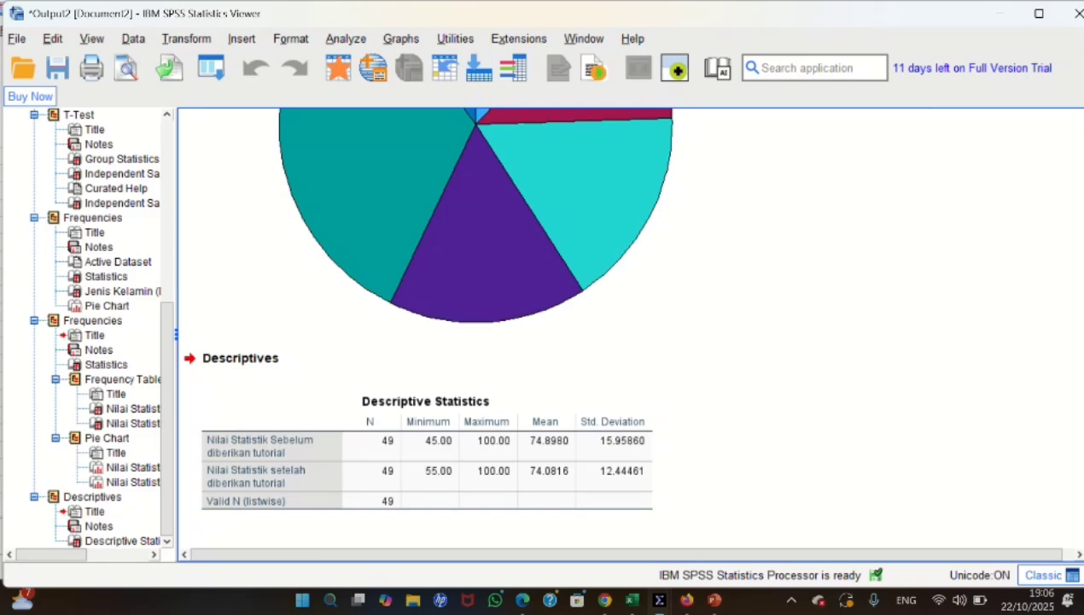
Start a Paired-Samples T Test with Nilai Statistik Sebelum diberikan tutorial as Variable1 of pair 1
key(alt+a)
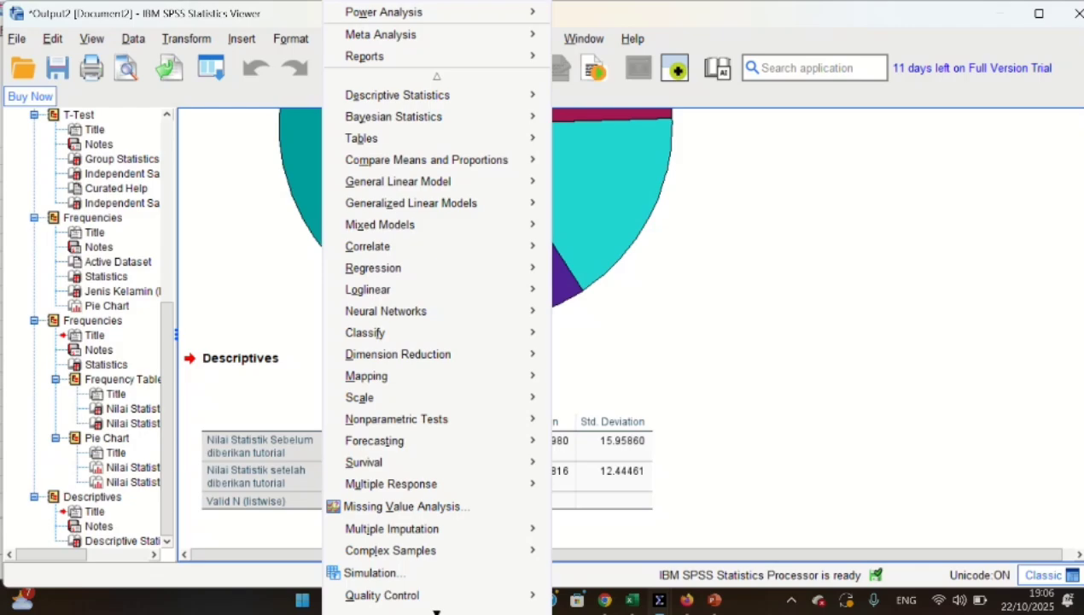
mouse_move(426, 160)
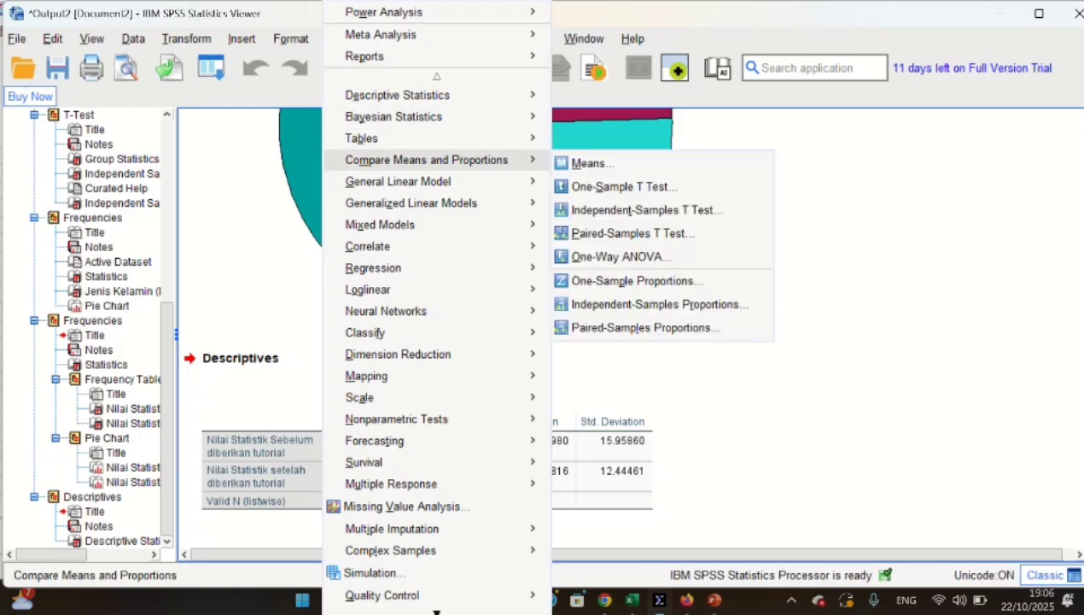
key(Right)
key(Down)
key(Down)
key(Down)
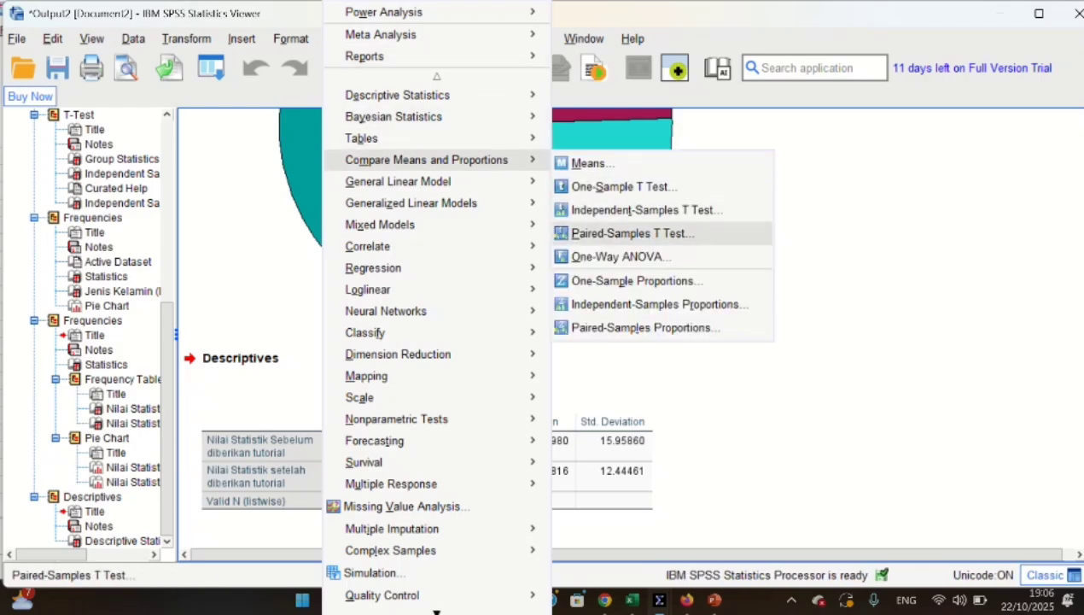
key(Return)
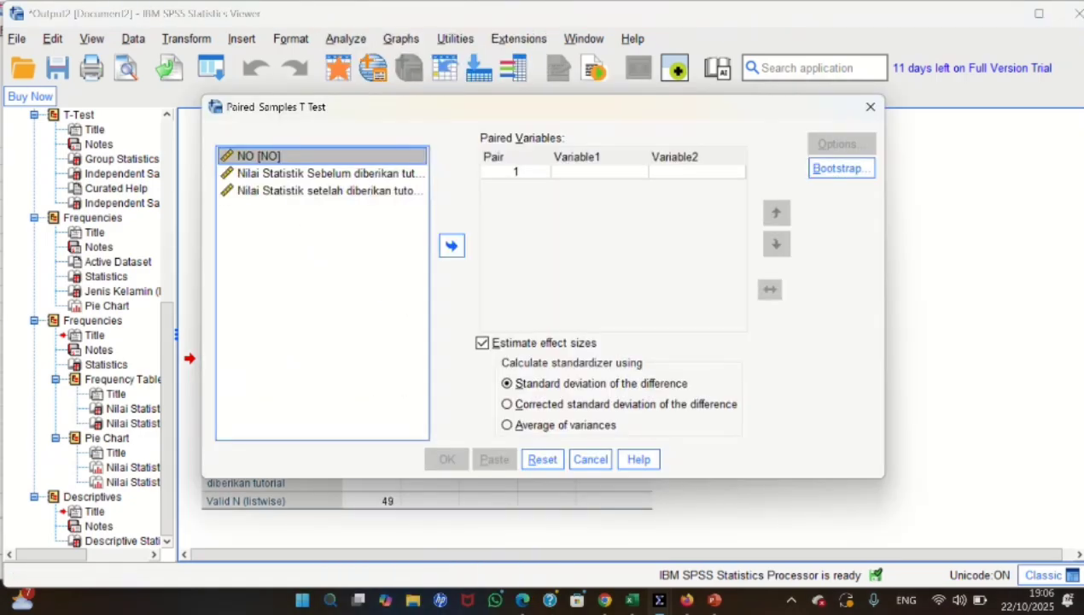
key(Down)
key(Tab)
key(space)
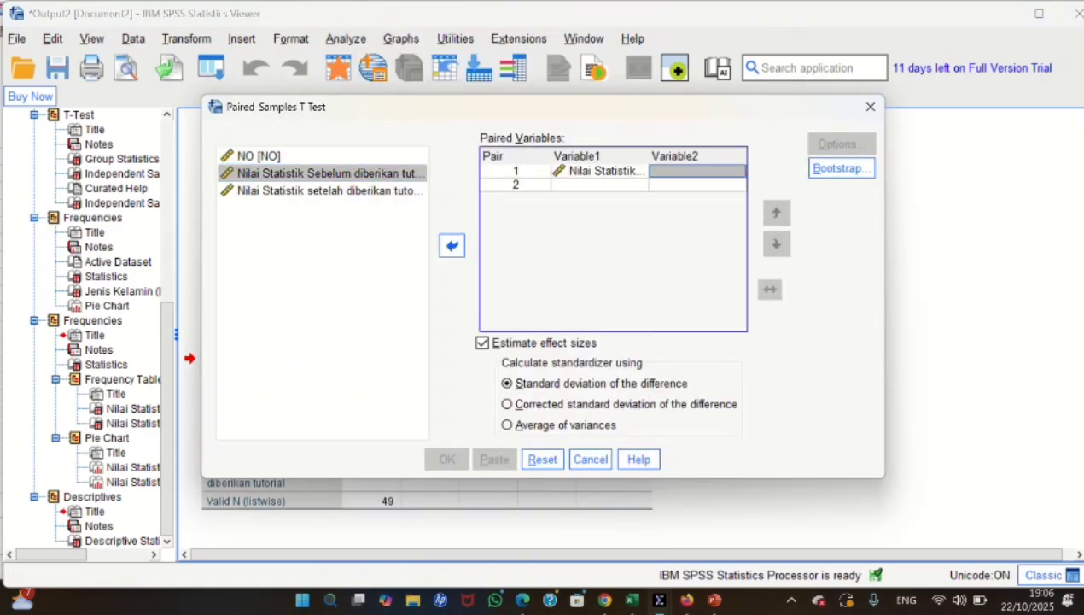
Assign Nilai Statistik setelah diberikan tutorial as Variable2 of pair 1 and run the paired t test
key(shift+Tab)
key(Down)
key(Tab)
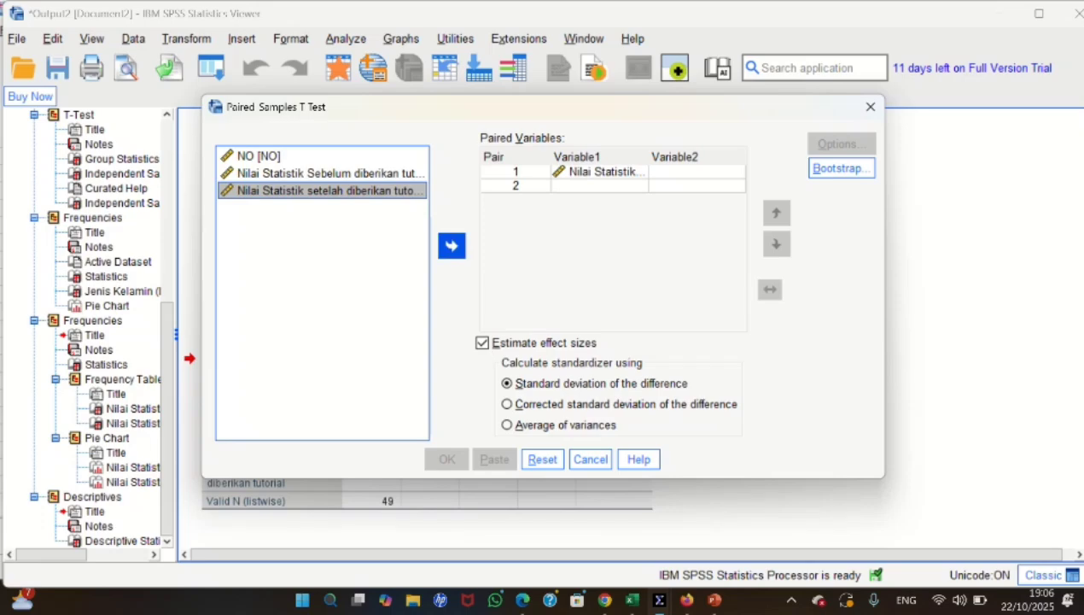
key(space)
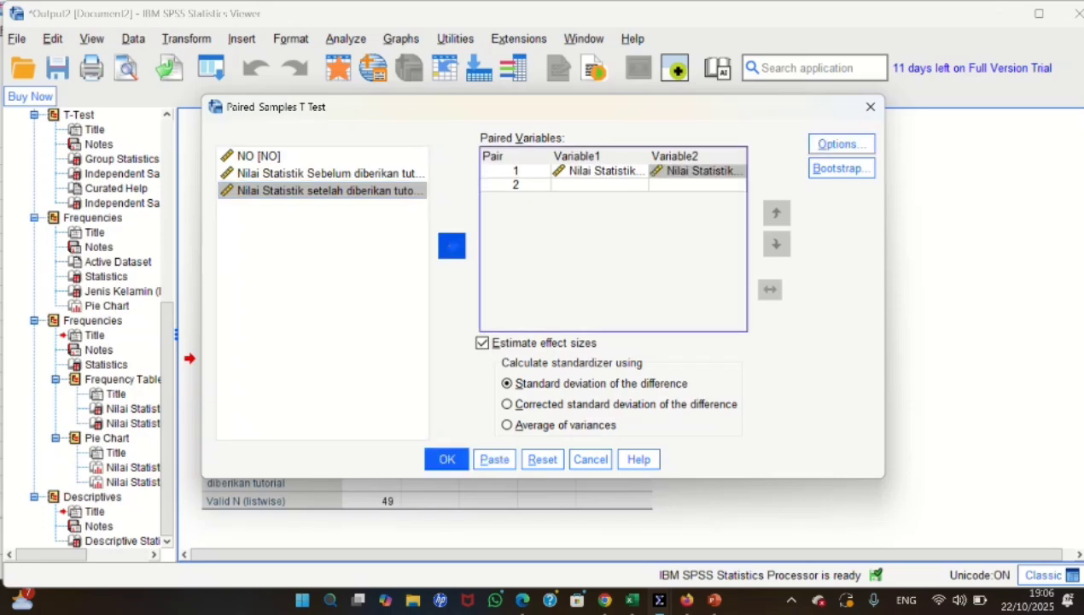
key(Return)
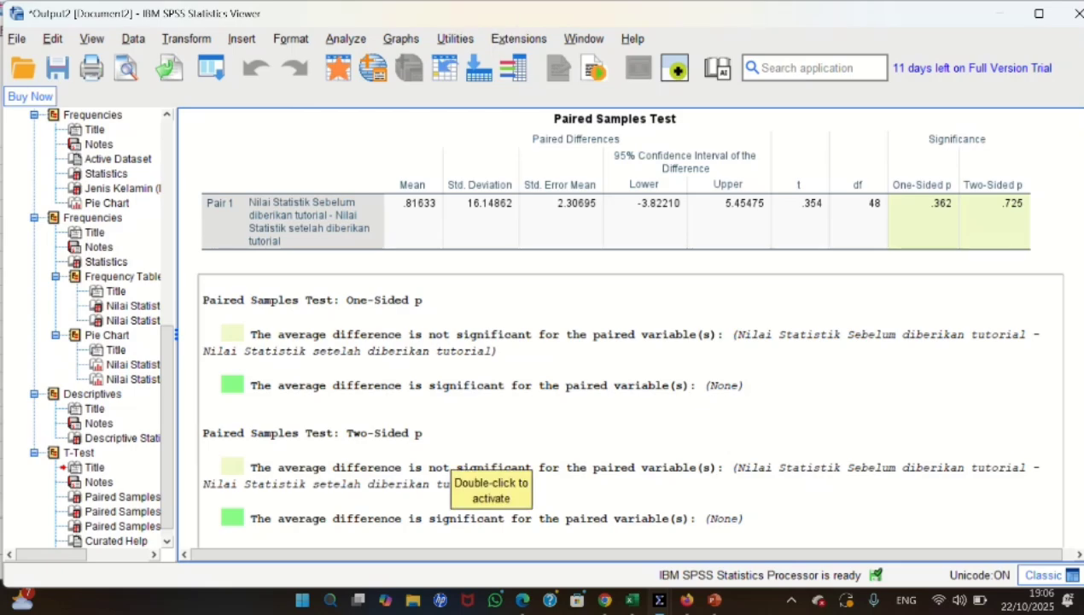
Review the paired-samples statistics, correlations, test and effect size tables in the output
scroll(452, 474, up, 8)
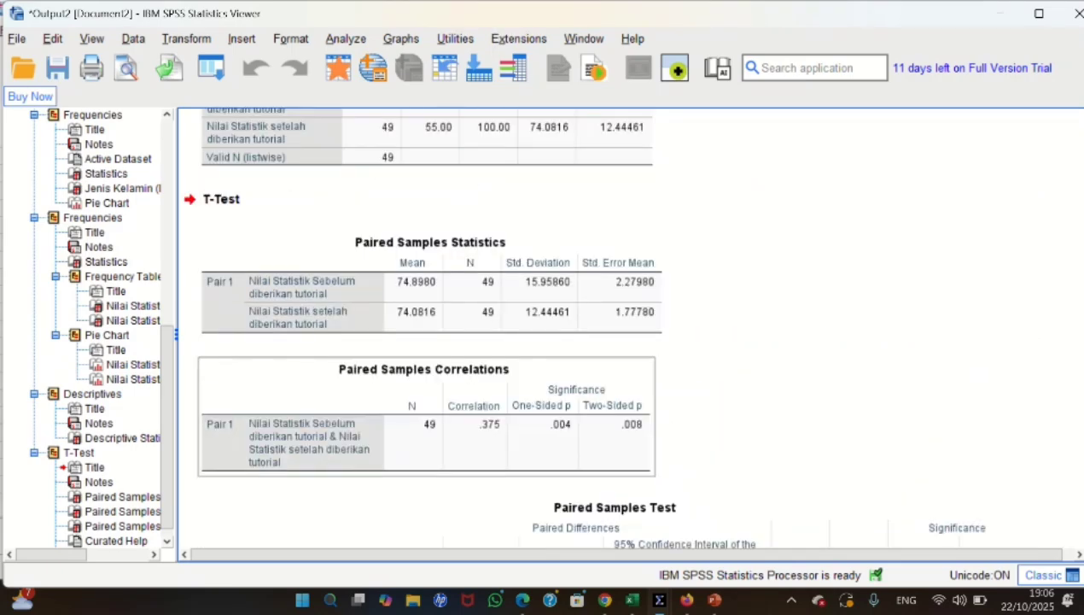
scroll(452, 461, down, 3)
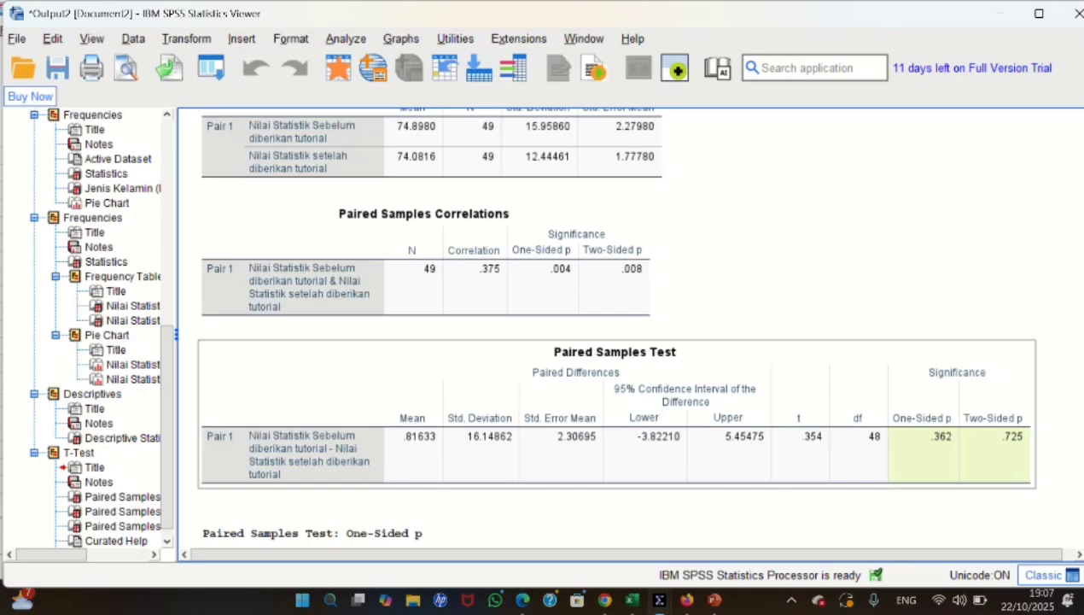
scroll(615, 333, up, 3)
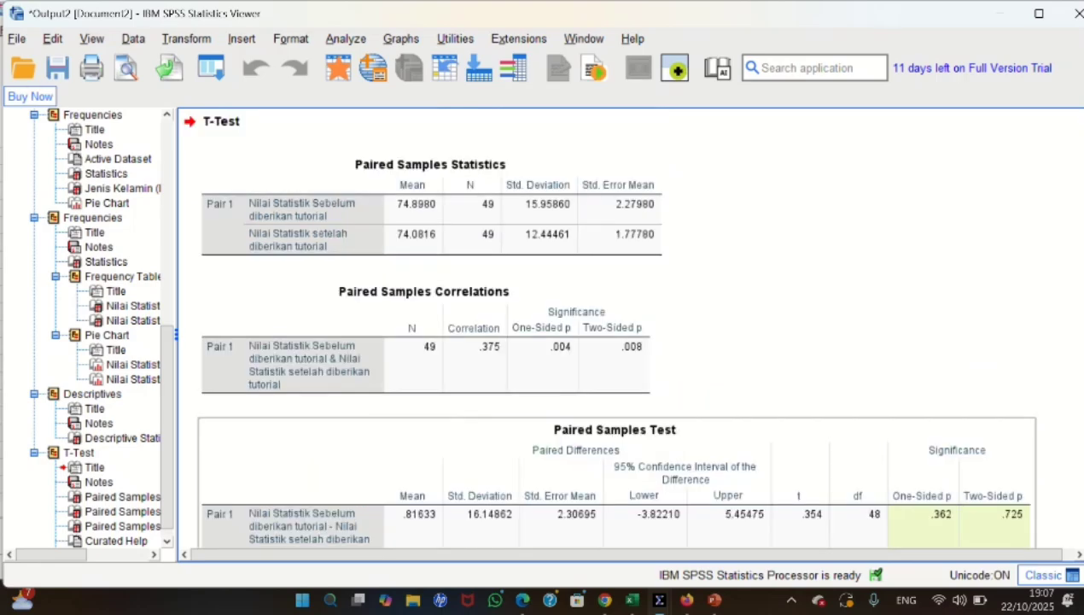
scroll(614, 333, down, 5)
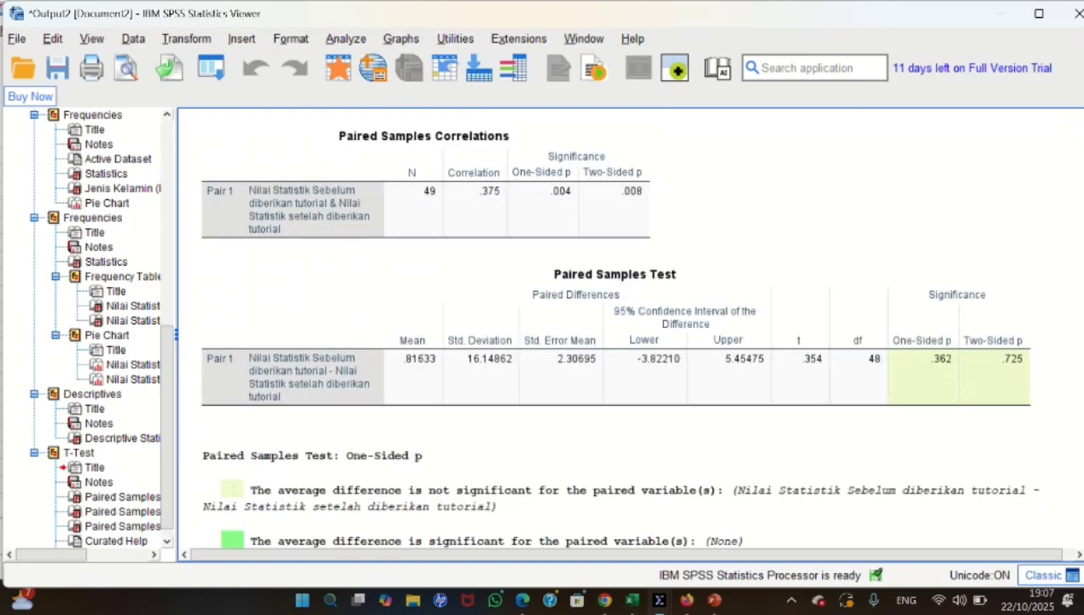
scroll(614, 332, down, 15)
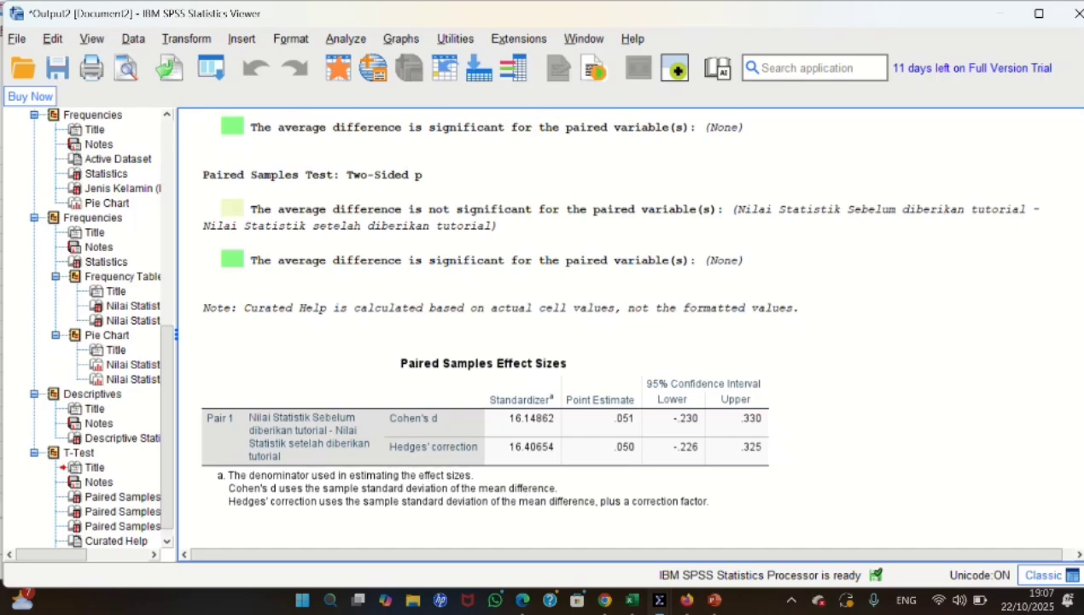
Start an Explore analysis with Nilai Statistik Sebelum and Nilai Statistik setelah diberikan tutorial in the dependent list
click(512, 282)
key(alt+a)
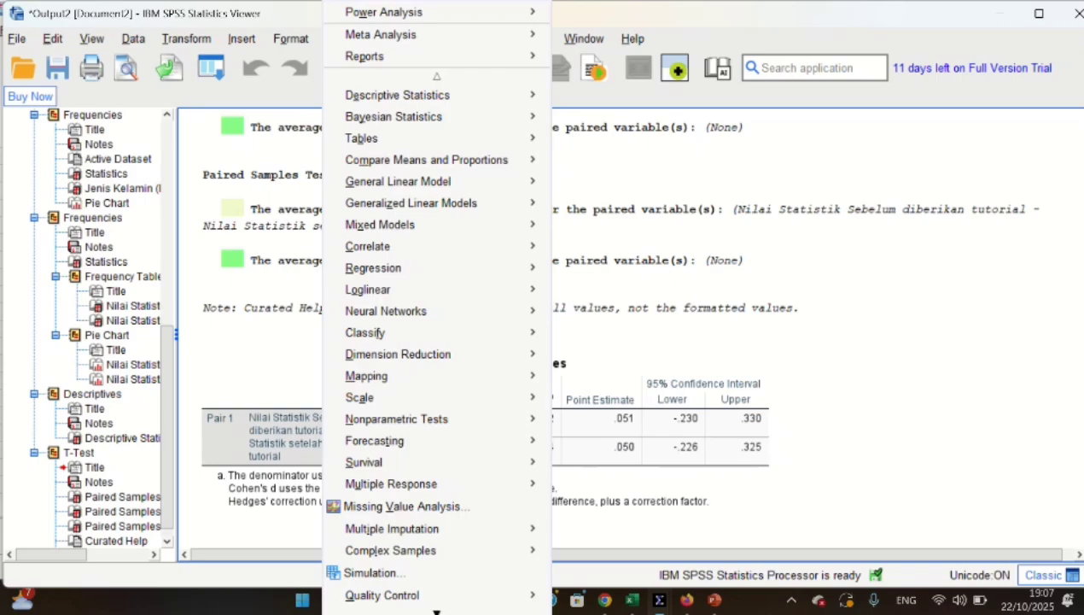
key(e)
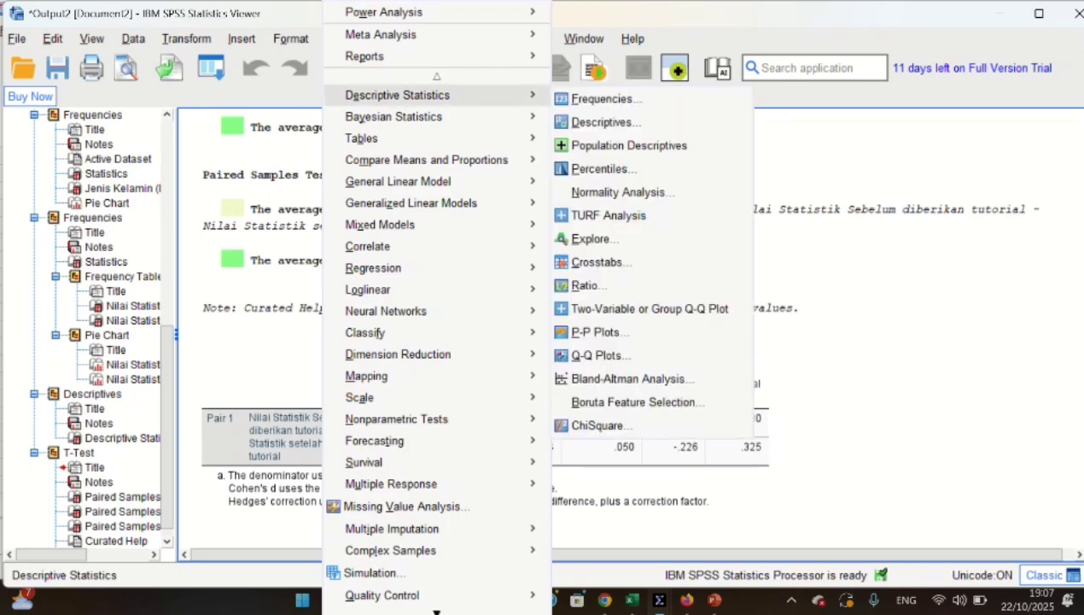
key(Right)
key(Down)
key(Down)
key(Down)
key(Down)
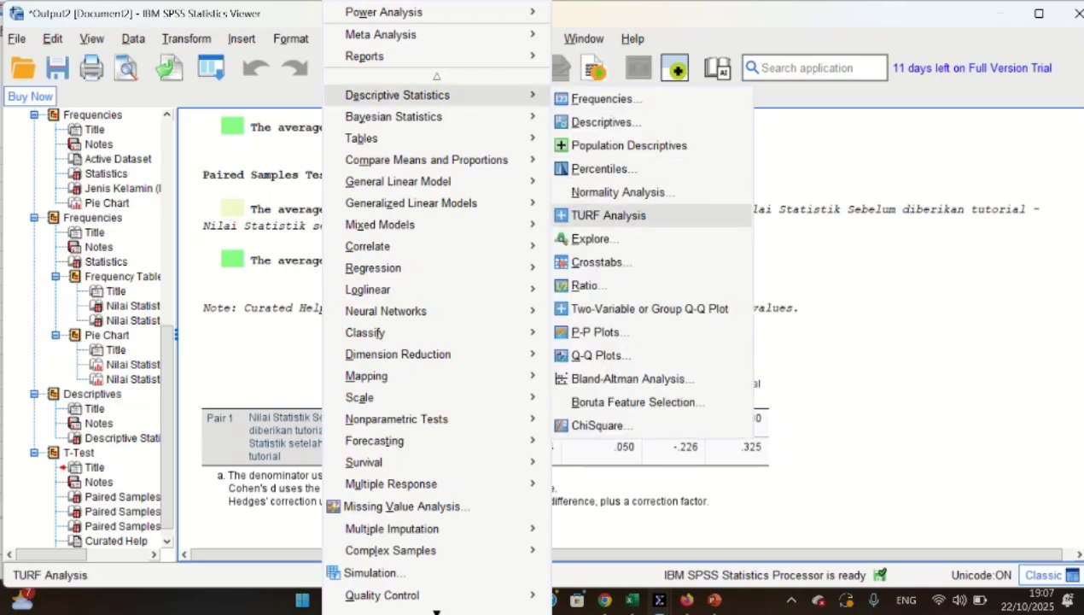
key(Return)
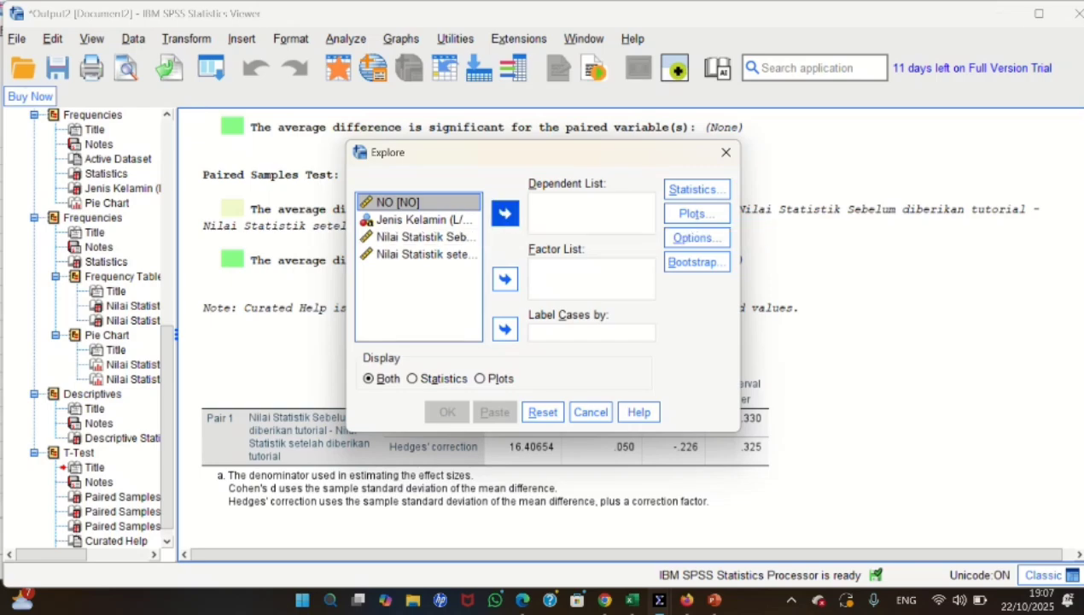
click(504, 212)
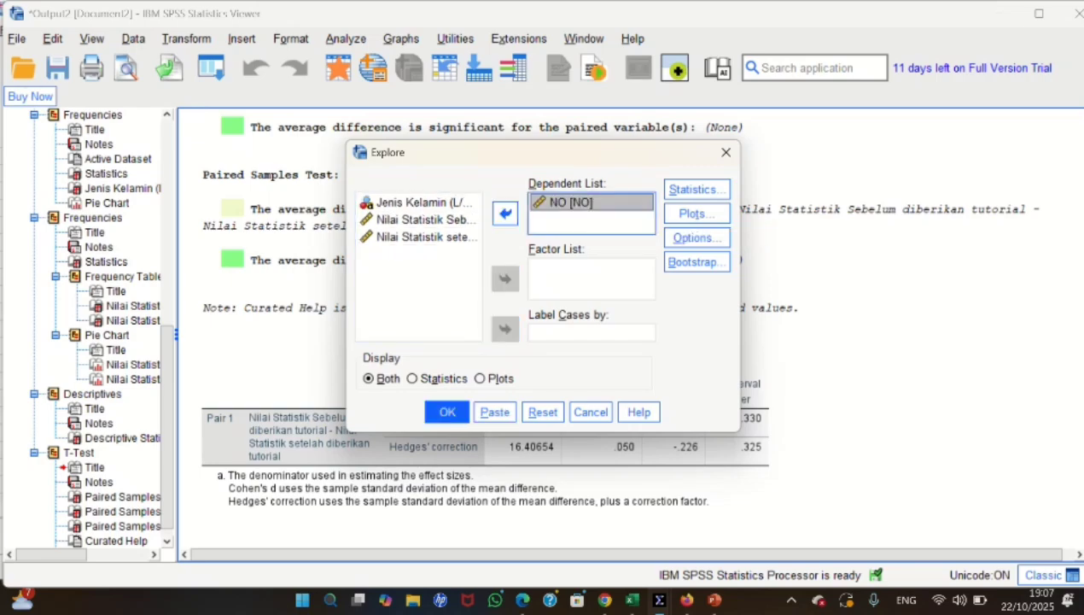
click(504, 213)
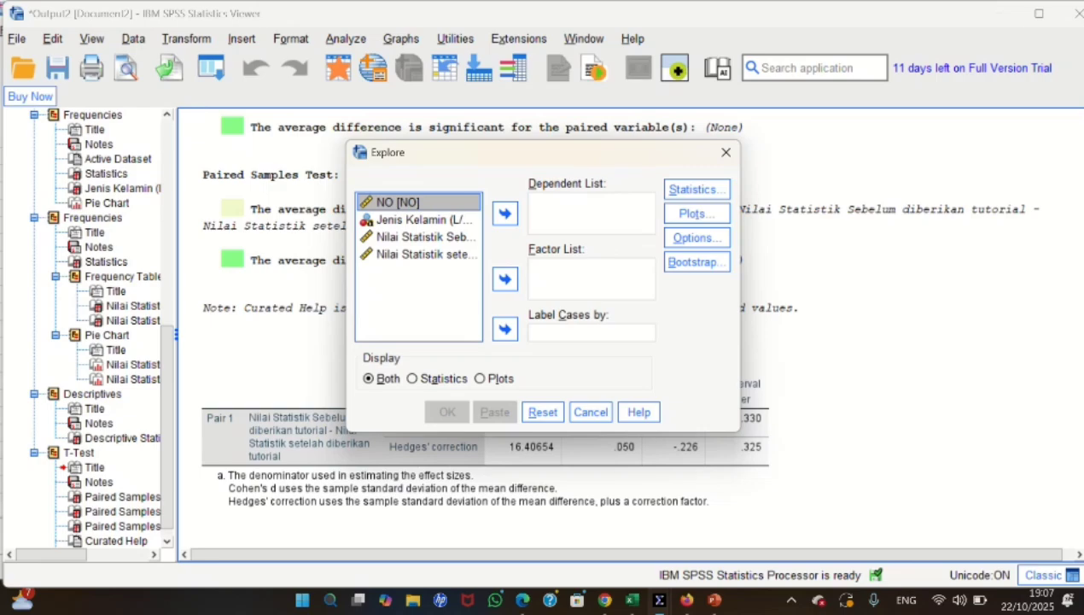
click(418, 236)
click(504, 212)
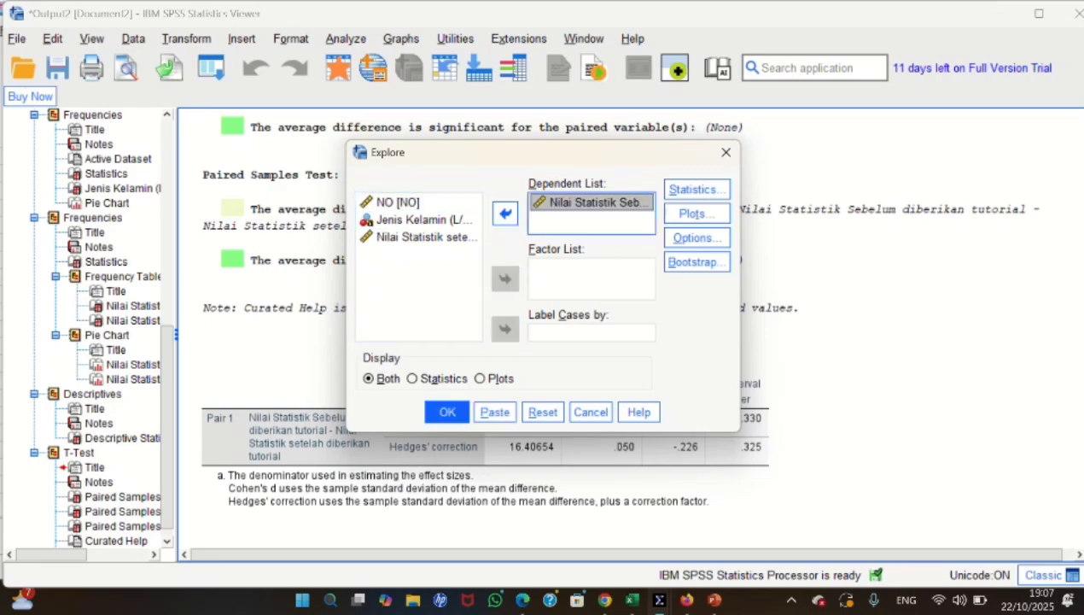
click(418, 236)
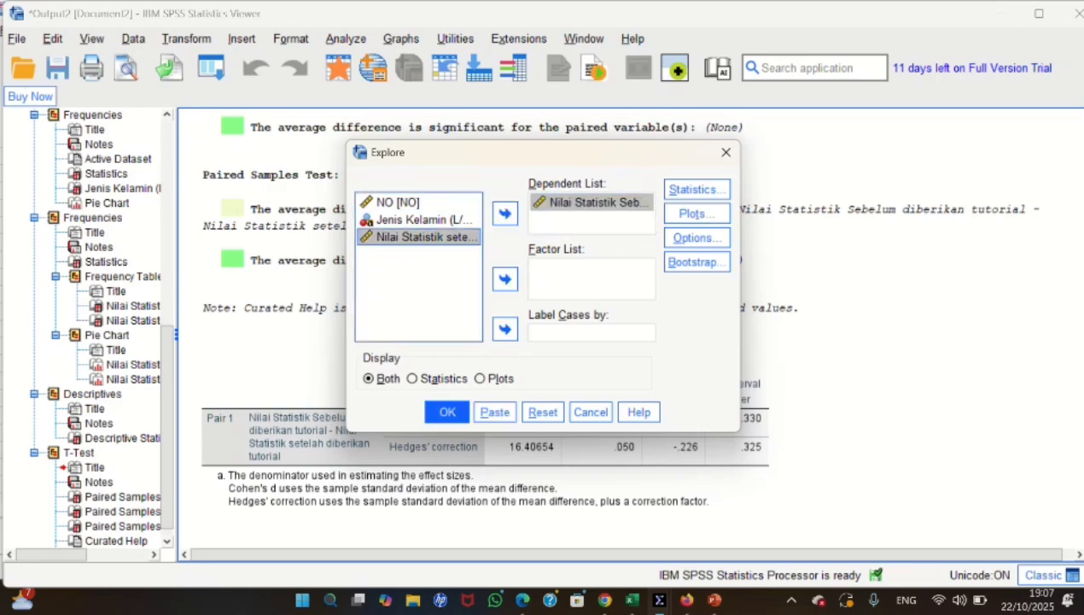
click(504, 212)
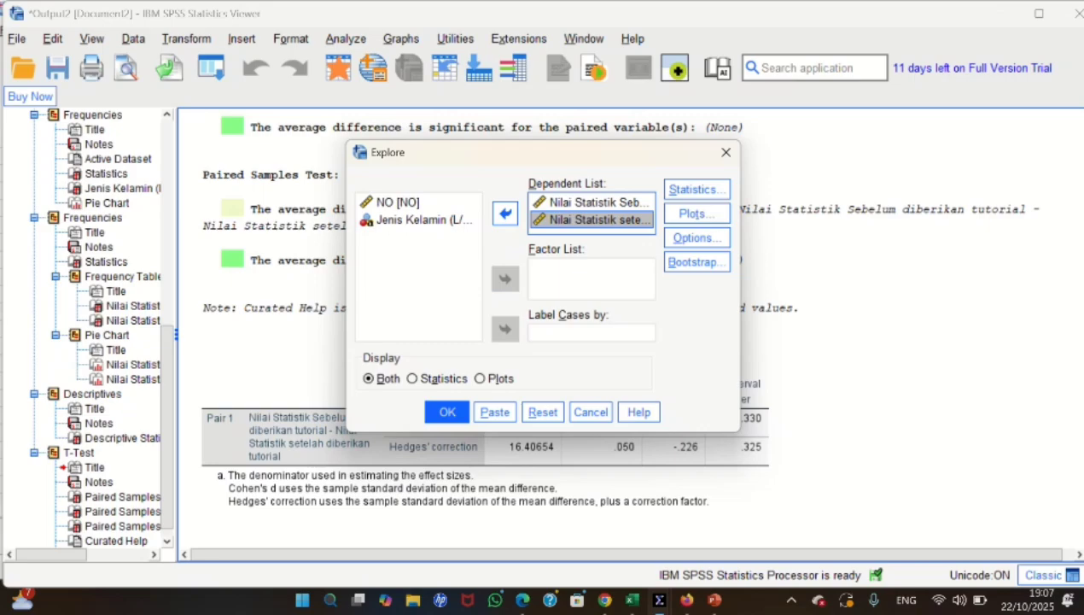
Include normality plots with tests in the Explore plots and run the analysis
click(692, 213)
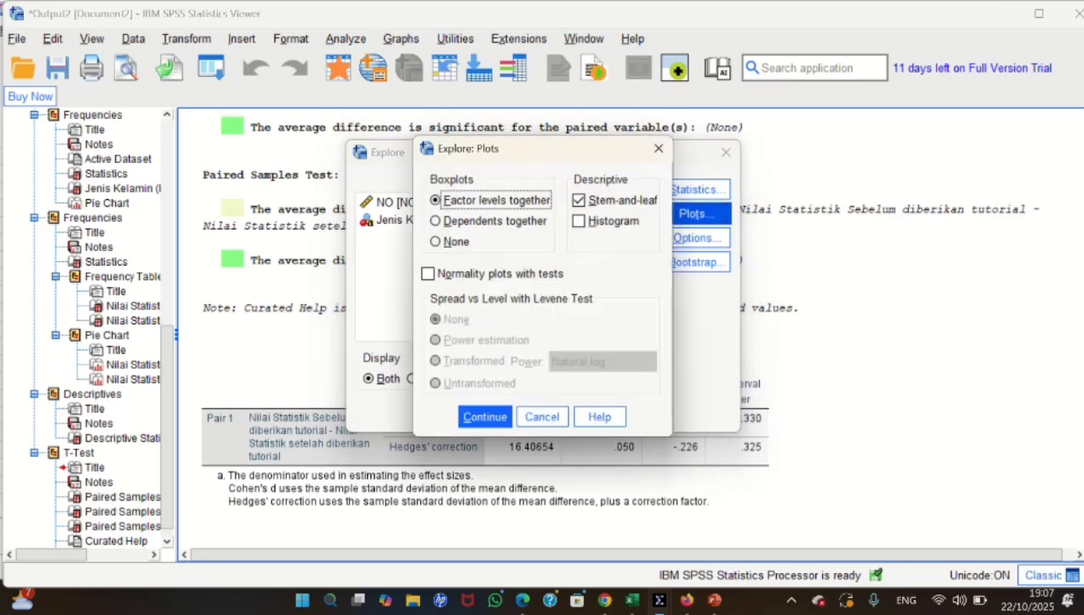
click(428, 274)
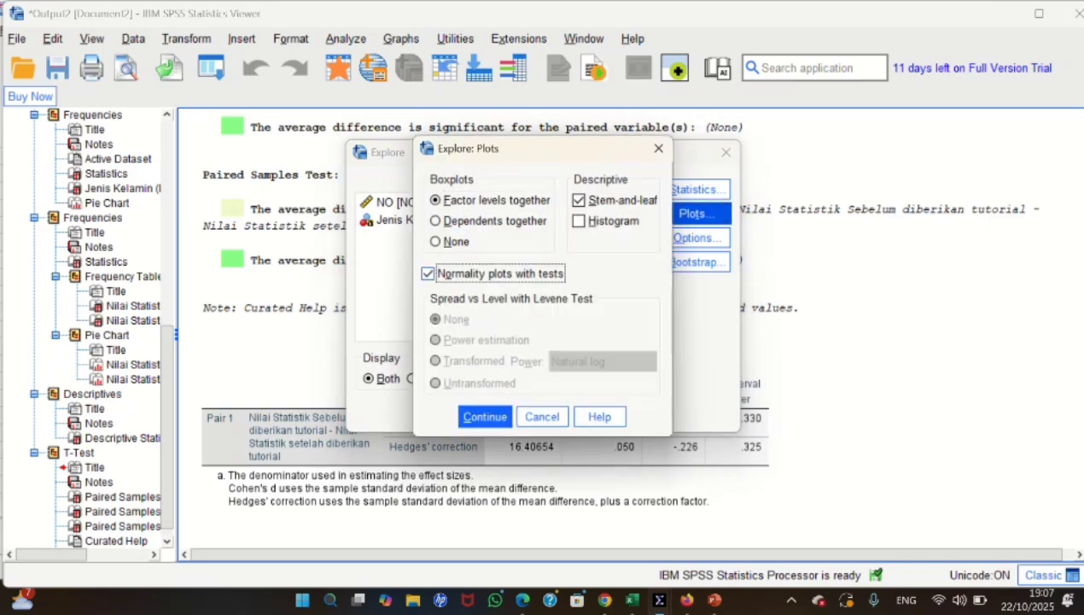
click(485, 416)
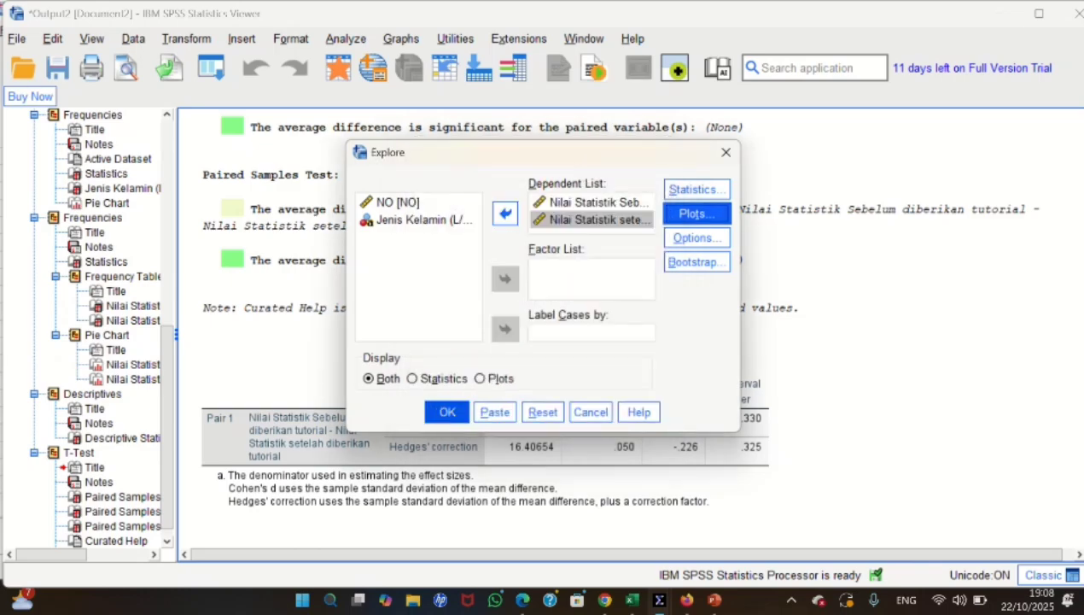
click(447, 412)
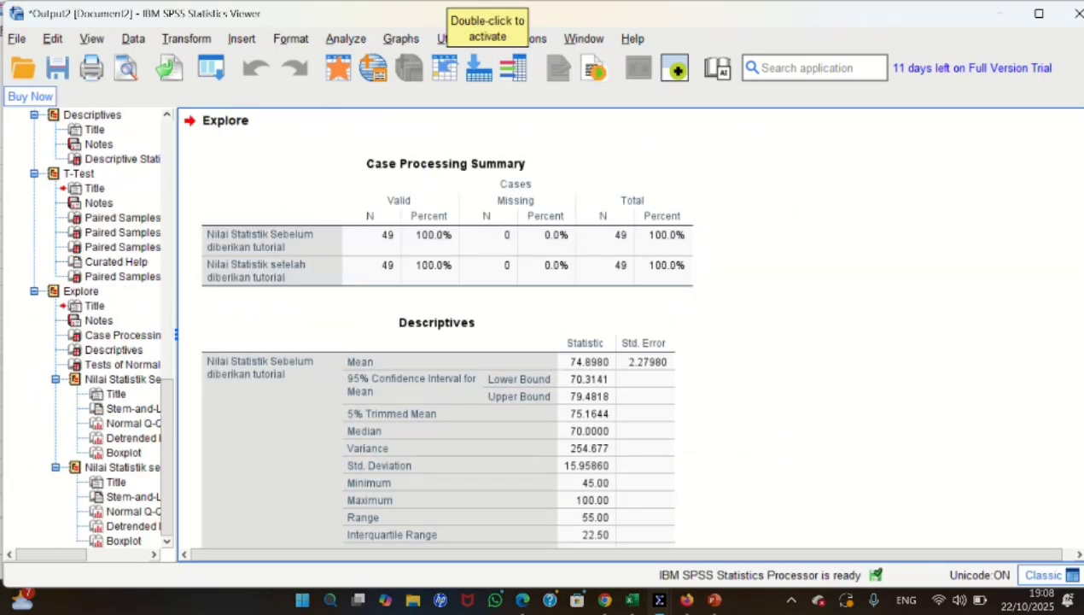
Examine the Explore output's Tests of Normality, Descriptives and Case Processing Summary tables, and revisit the paired-samples test results
scroll(631, 385, down, 10)
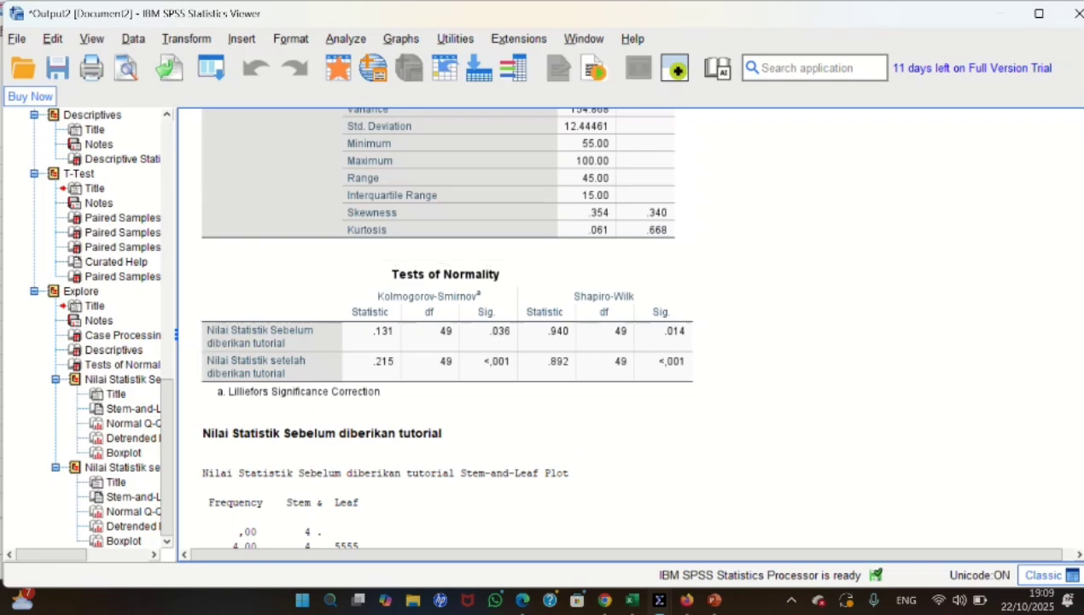
scroll(445, 329, up, 10)
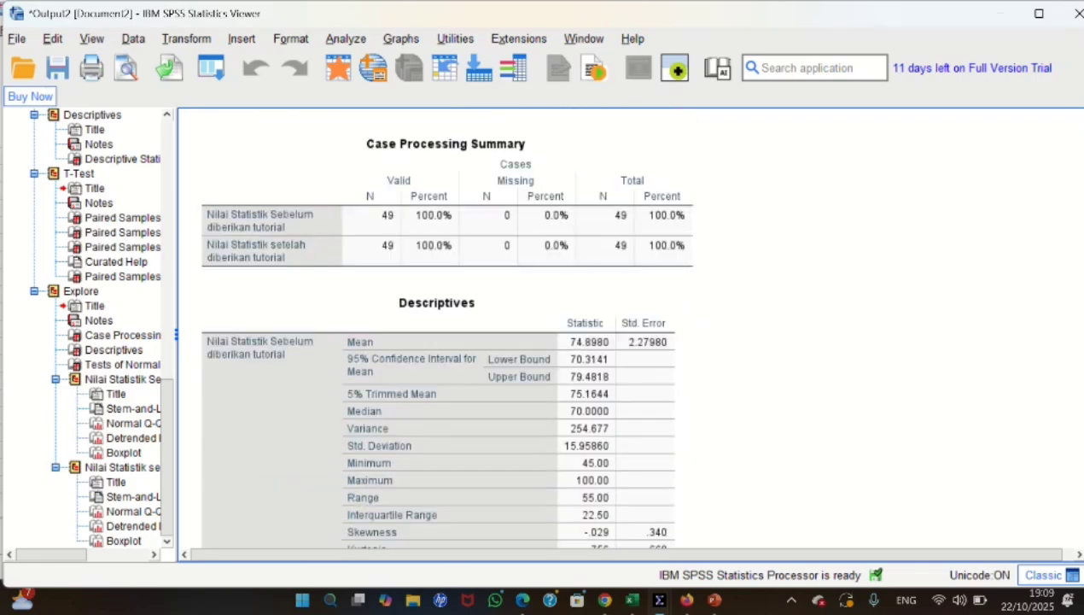
scroll(446, 328, up, 2)
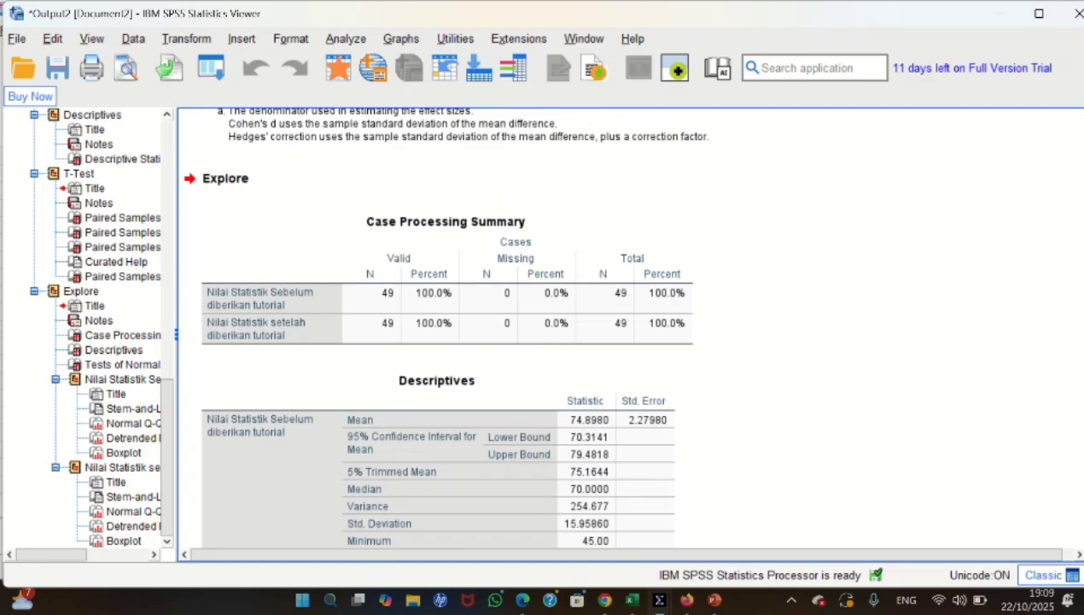
scroll(446, 328, up, 2)
scroll(445, 329, up, 20)
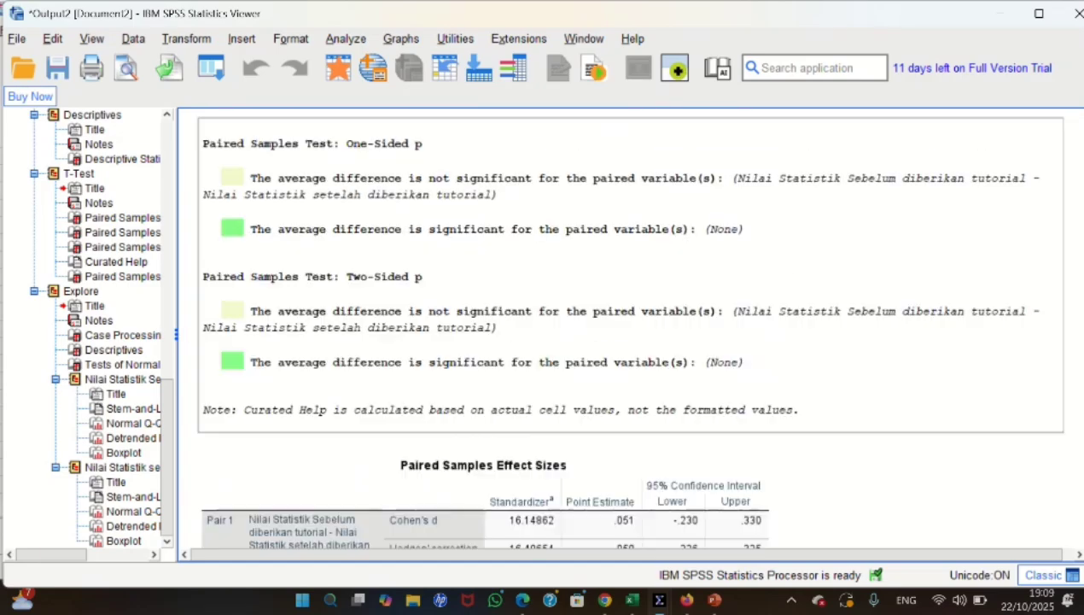